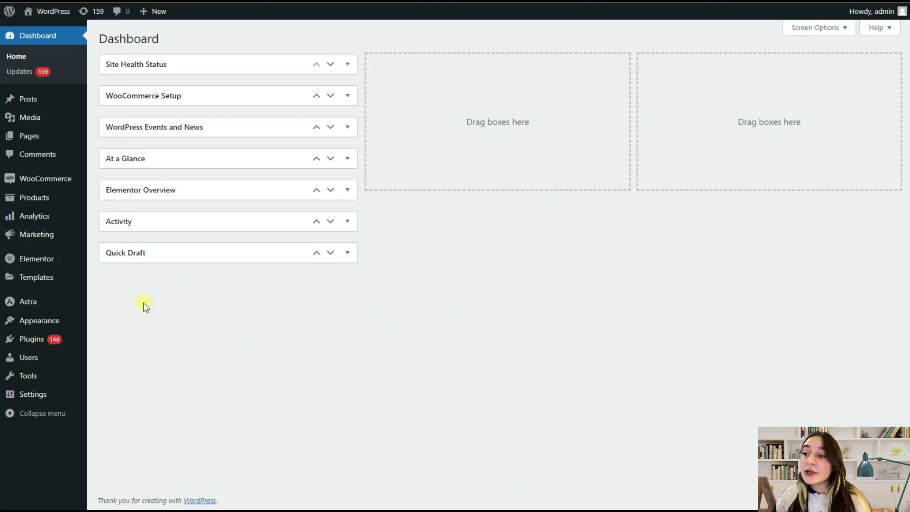
- Go to WooCommerce > YayPricing to reach the Product Pricing page
{"action": "mouse_move", "coordinate": [39, 338]}
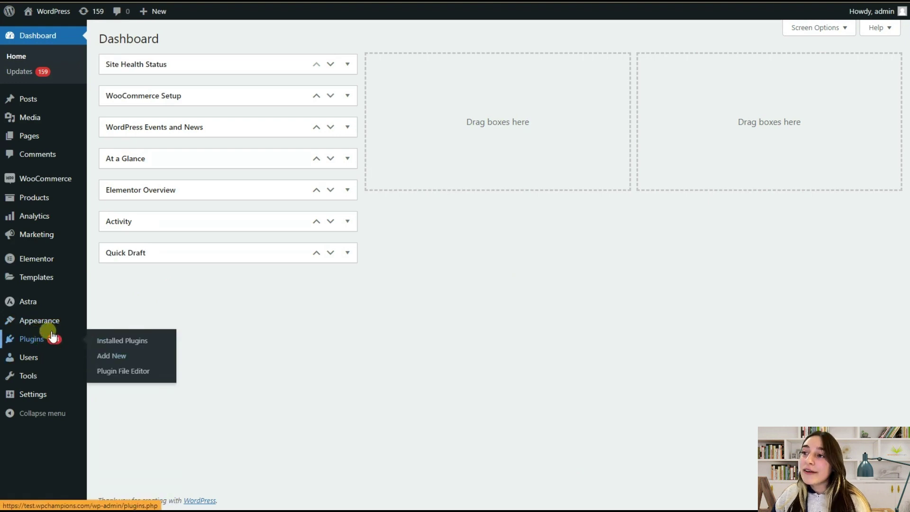
{"action": "mouse_move", "coordinate": [56, 181]}
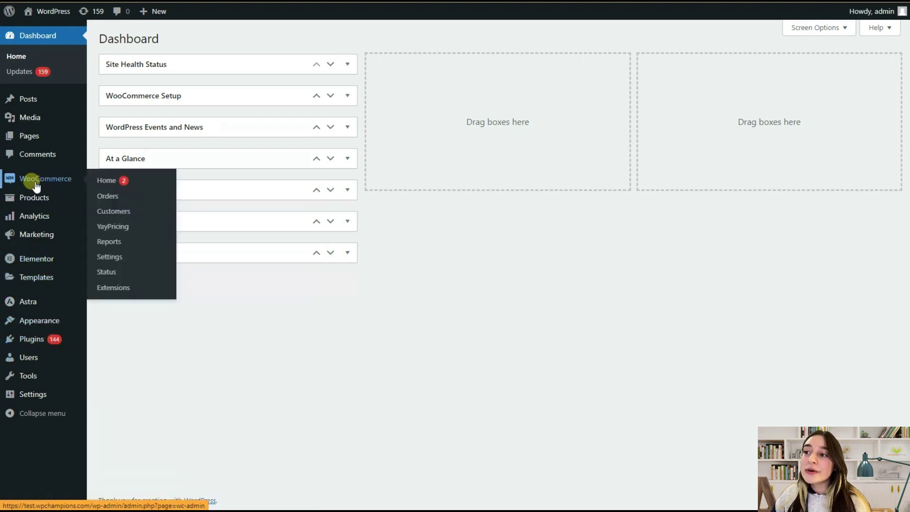
{"action": "left_click", "coordinate": [117, 230]}
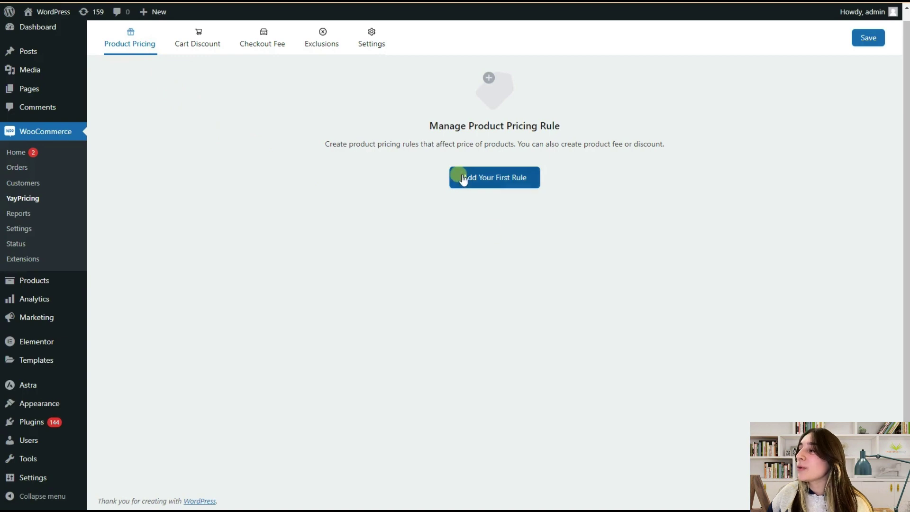
- Choose Add Your First Rule to show the Campaigns dialog of rule templates
{"action": "left_click", "coordinate": [509, 180]}
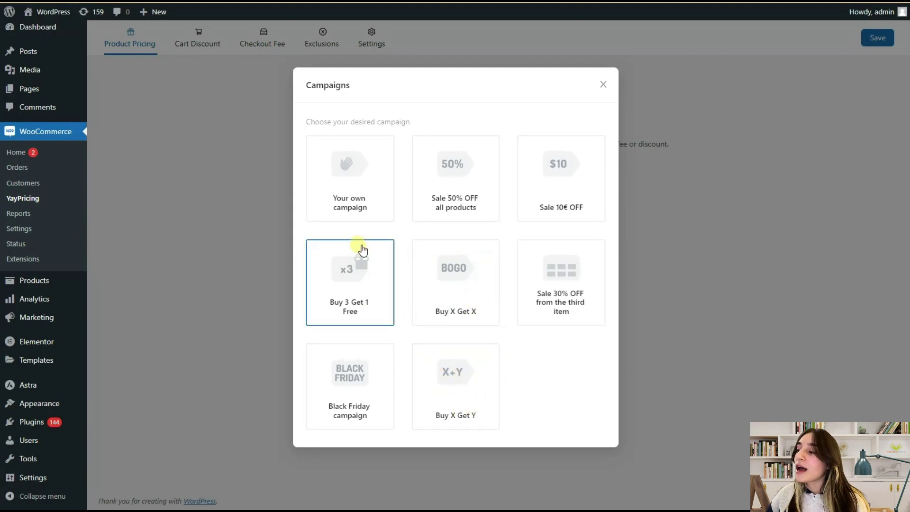
- Pick the Buy 3 Get 1 Free template to create a BOGO (same product) rule
{"action": "left_click", "coordinate": [330, 307]}
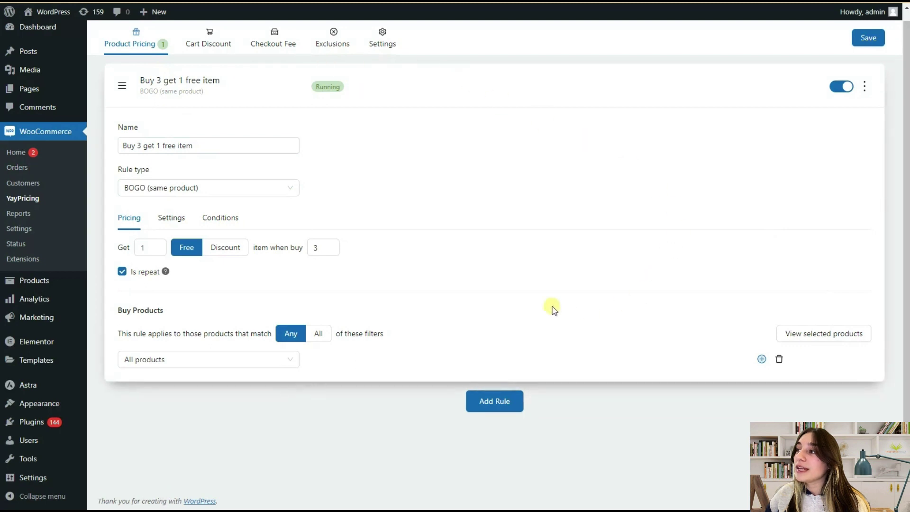
- Place the cursor right after 'Buy 3' in the rule's Name field
{"action": "left_click_drag", "start_coordinate": [208, 147], "coordinate": [122, 147]}
{"action": "left_click", "coordinate": [187, 141]}
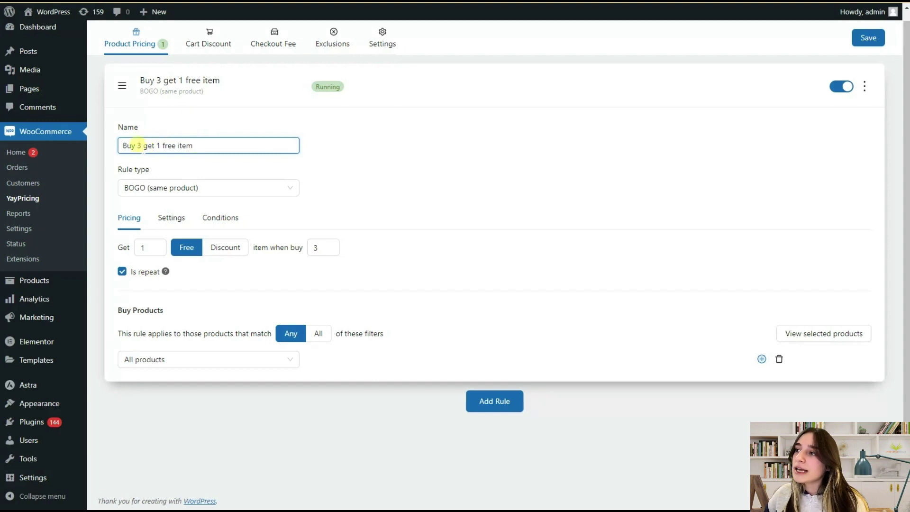
- Rename the rule 'Buy 2 get 1 free item', keeping rule type BOGO (same product)
{"action": "key", "text": "BackSpace"}
{"action": "type", "text": "2"}
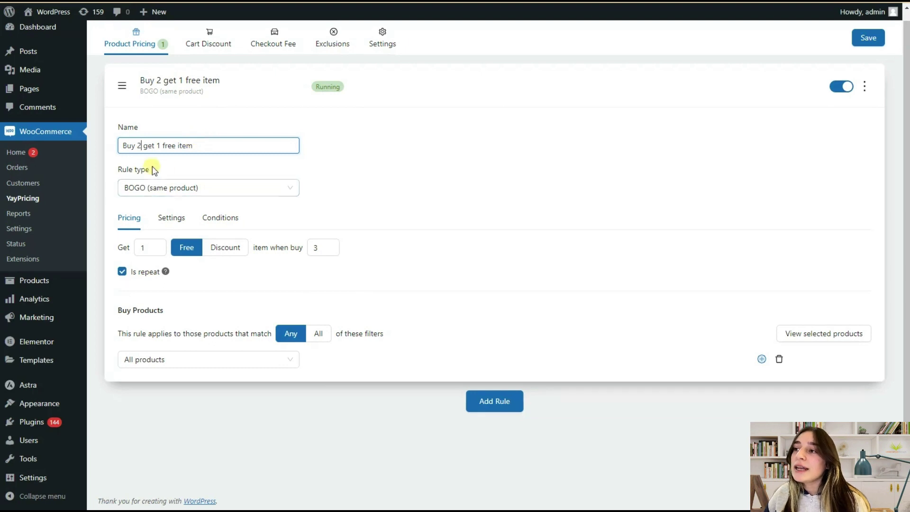
{"action": "left_click", "coordinate": [167, 188]}
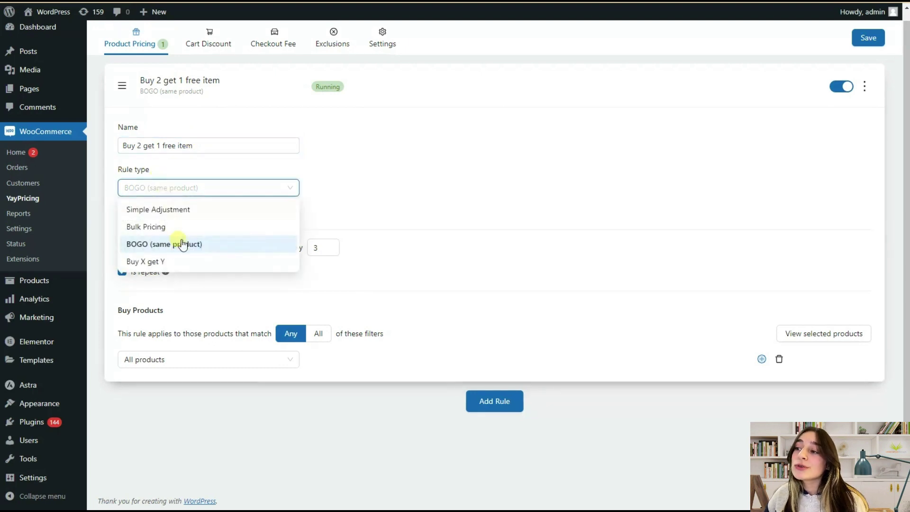
{"action": "left_click", "coordinate": [312, 186]}
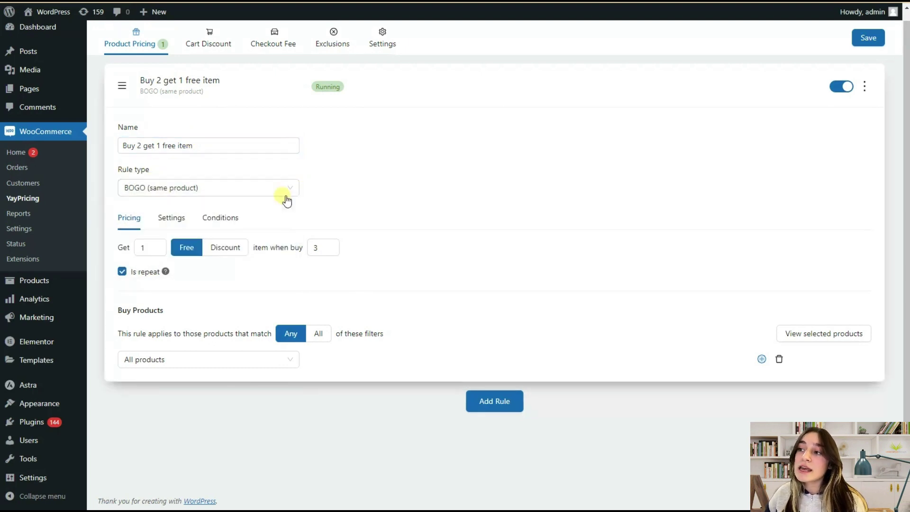
{"action": "left_click", "coordinate": [205, 189]}
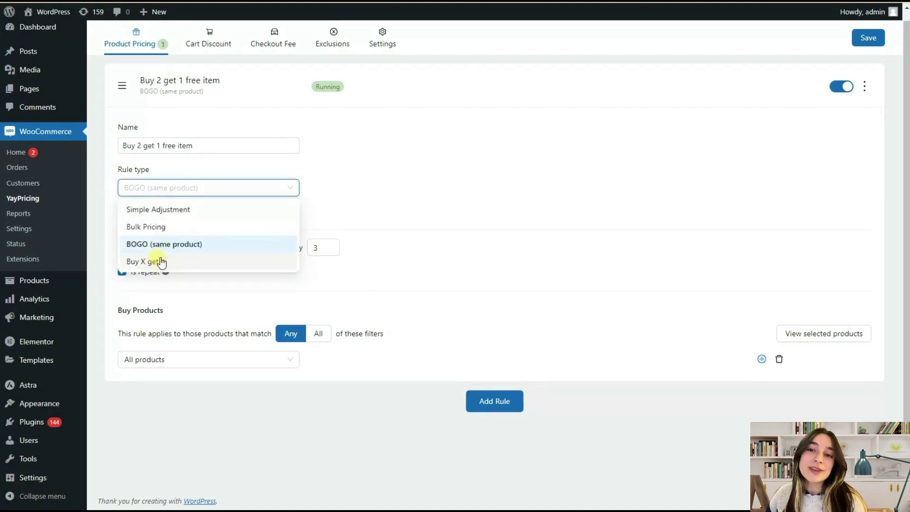
{"action": "left_click", "coordinate": [305, 218]}
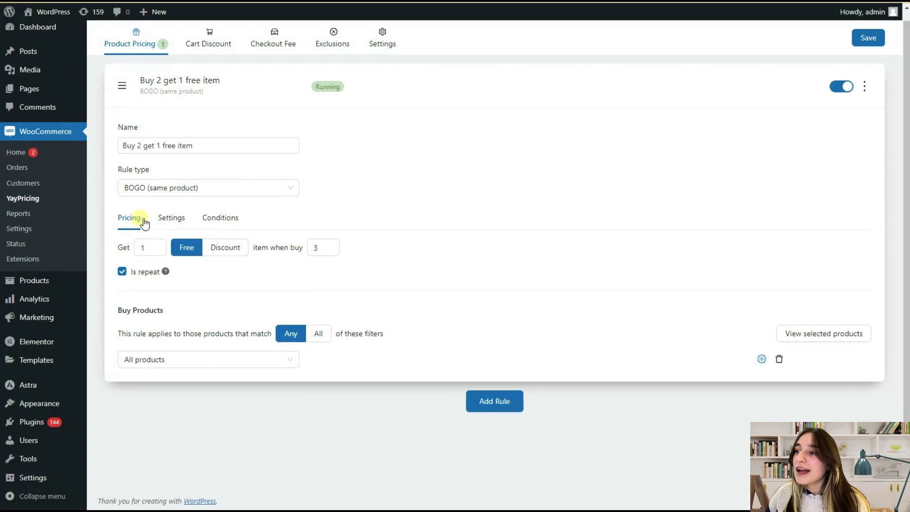
- Set Get to 1 free item and 'when buy' to 2
{"action": "left_click", "coordinate": [141, 246]}
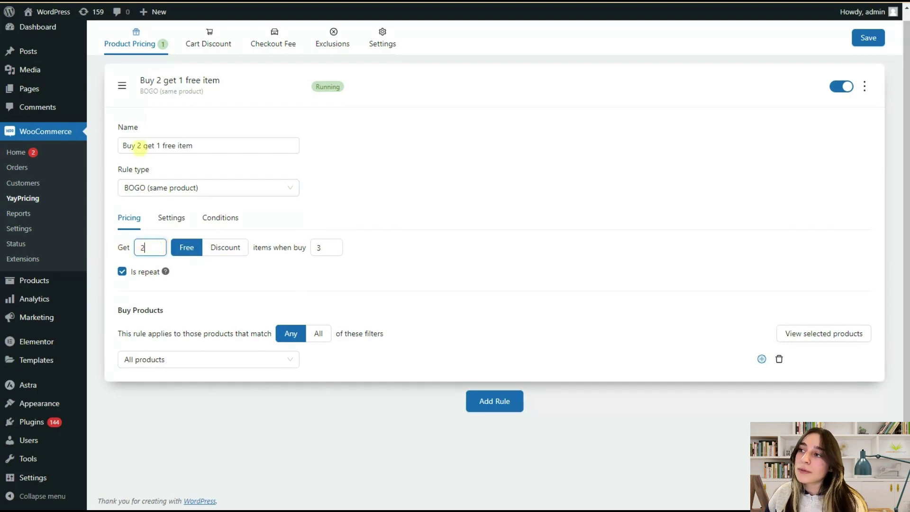
{"action": "left_click", "coordinate": [132, 150]}
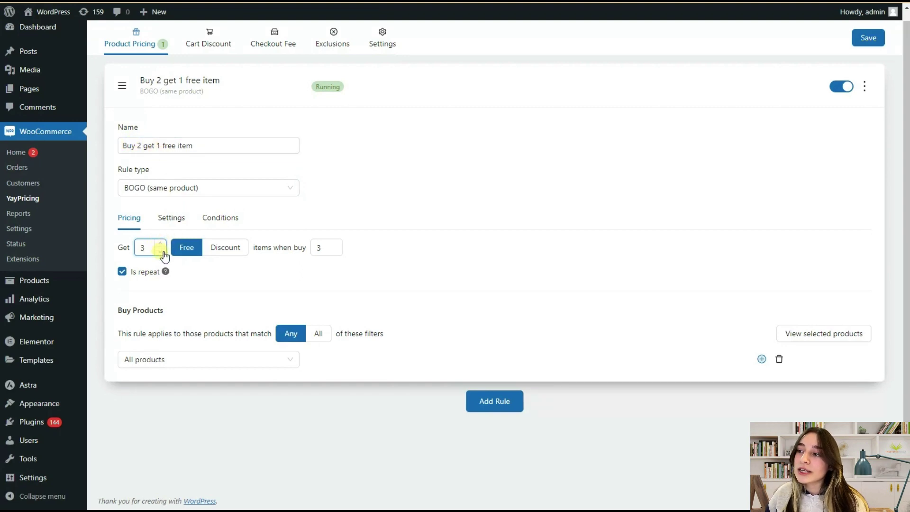
{"action": "left_click", "coordinate": [162, 252]}
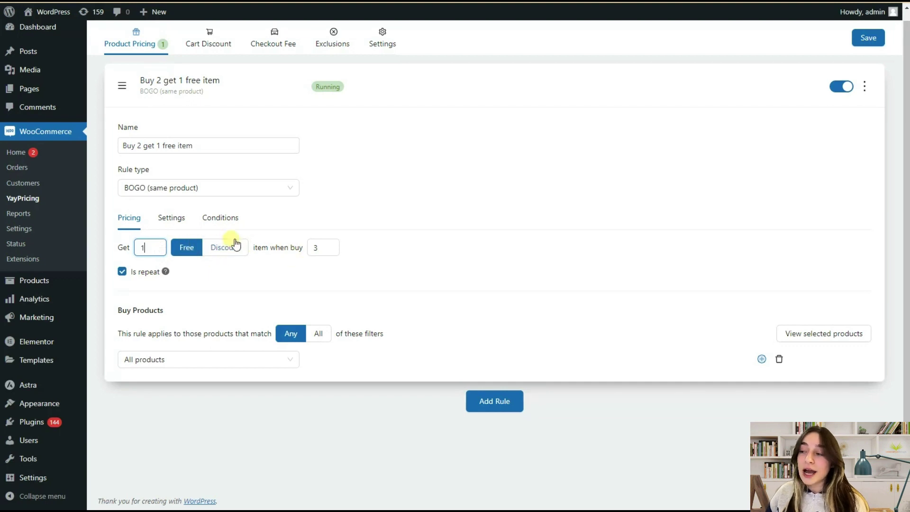
{"action": "double_click", "coordinate": [314, 246]}
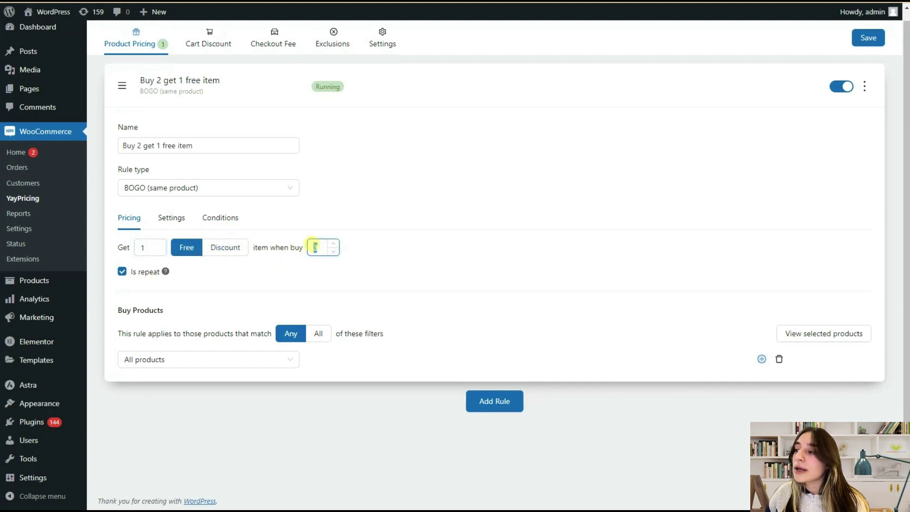
{"action": "left_click", "coordinate": [168, 146]}
{"action": "left_click", "coordinate": [199, 269]}
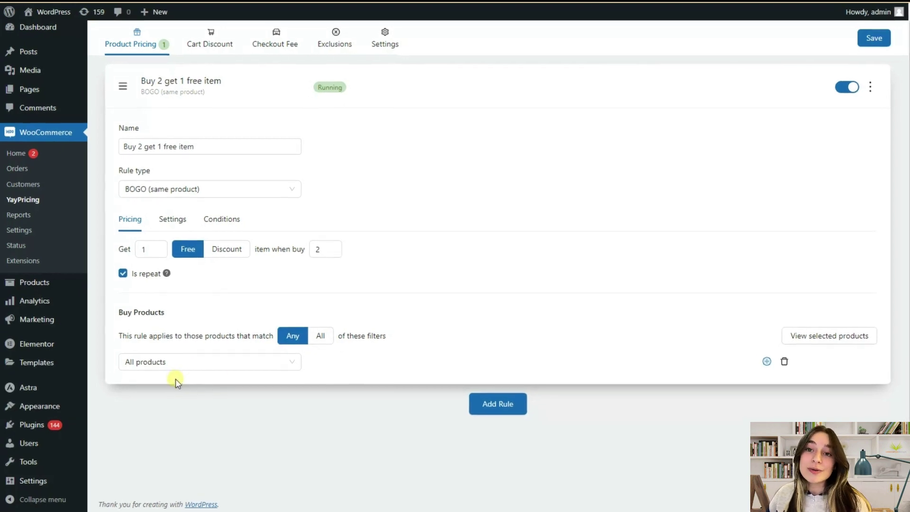
- Save the Buy 2 get 1 free item rule and add a Buy X Get Y campaign rule
{"action": "left_click", "coordinate": [870, 38]}
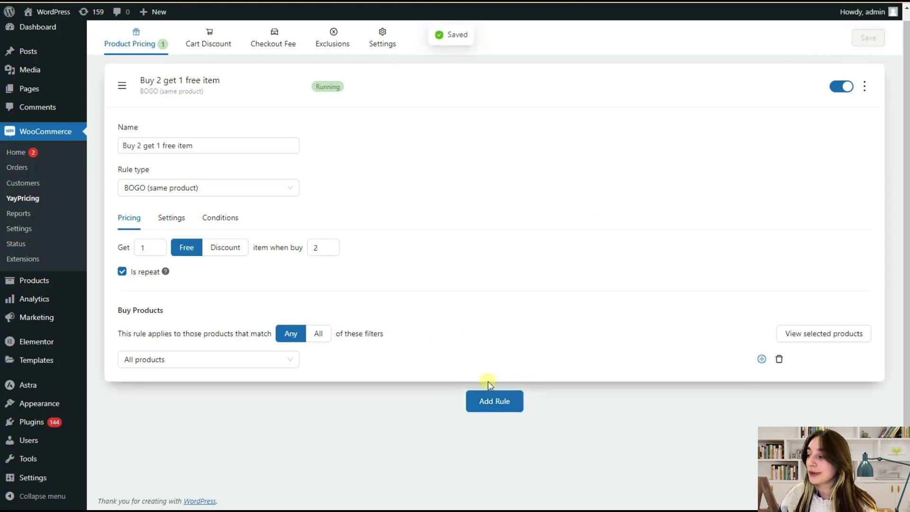
{"action": "left_click", "coordinate": [496, 408]}
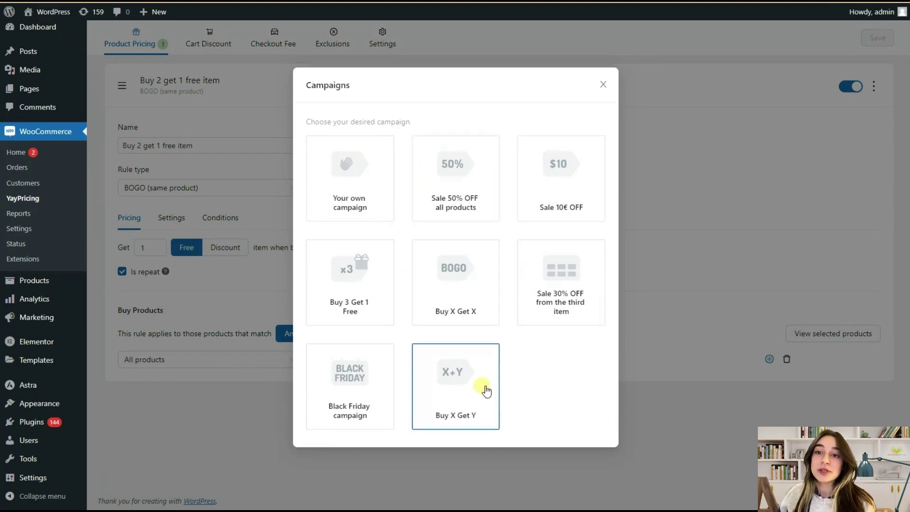
{"action": "left_click", "coordinate": [451, 400]}
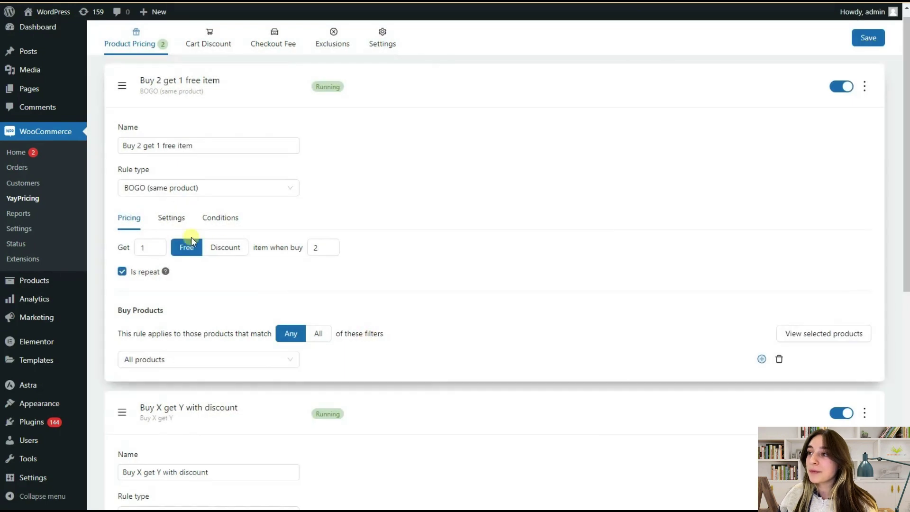
- Rename the second rule from 'Buy X get Y with discount' to 'Buy X get Y free'
{"action": "scroll", "coordinate": [199, 250], "scroll_direction": "down", "scroll_amount": 1}
{"action": "scroll", "coordinate": [200, 249], "scroll_direction": "down", "scroll_amount": 7}
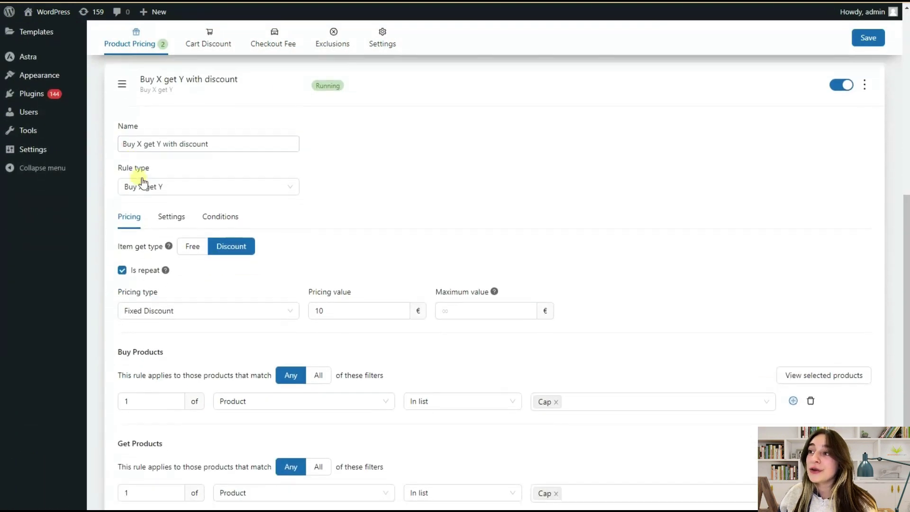
{"action": "scroll", "coordinate": [201, 209], "scroll_direction": "up", "scroll_amount": 1}
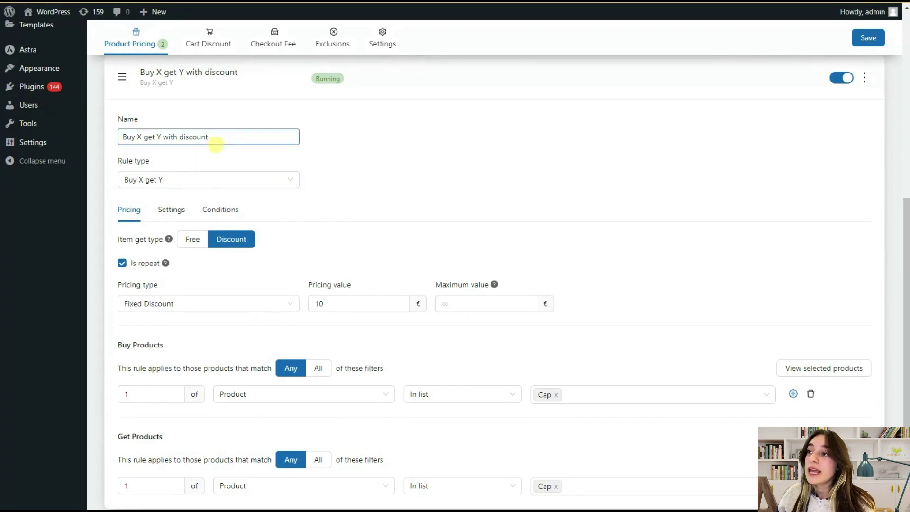
{"action": "left_click_drag", "start_coordinate": [209, 137], "coordinate": [182, 137]}
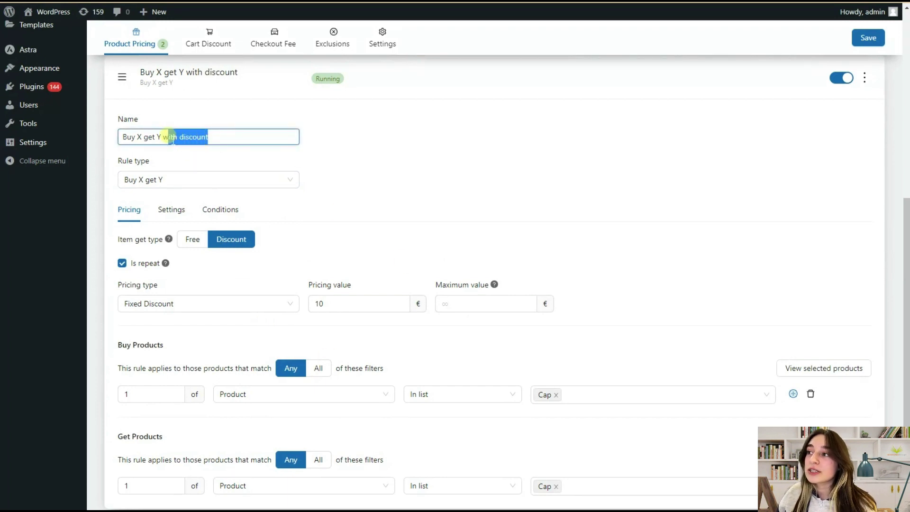
{"action": "key", "text": "BackSpace"}
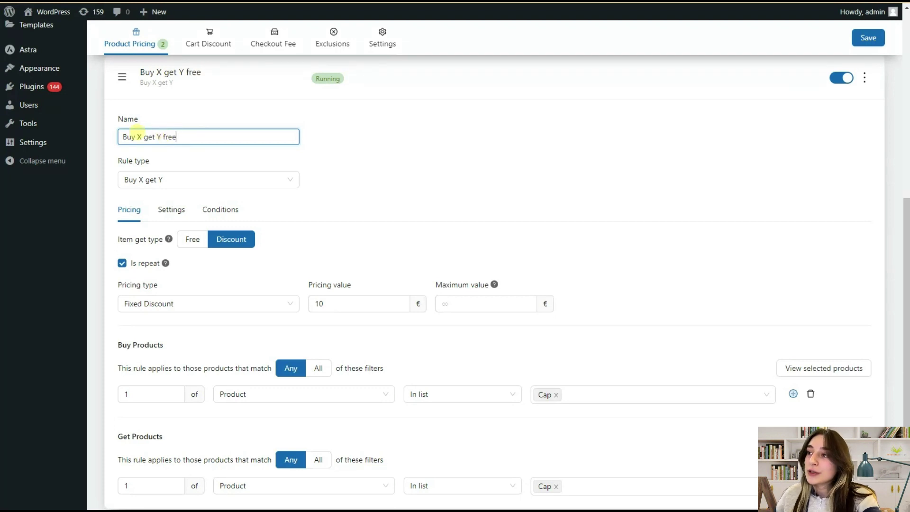
{"action": "type", "text": "free"}
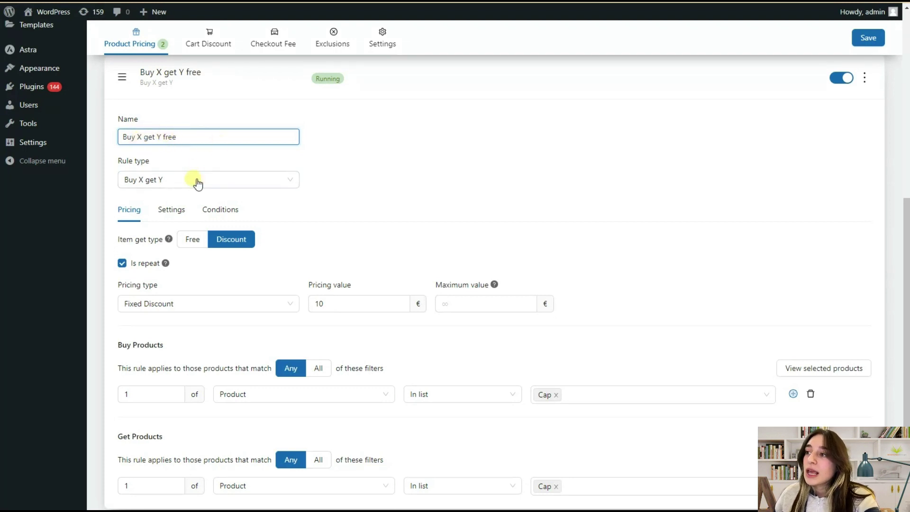
- Keep rule type Buy X get Y and set Item get type to Free for Cap
{"action": "left_click", "coordinate": [154, 176]}
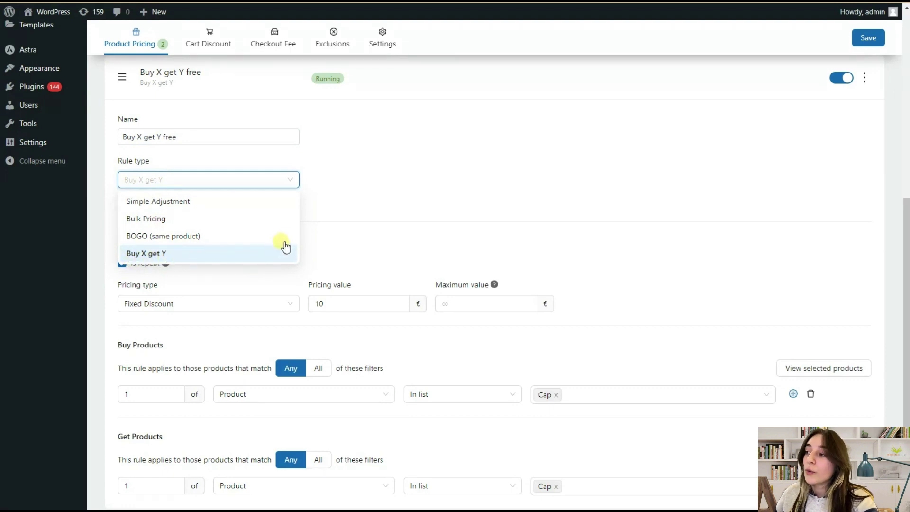
{"action": "left_click", "coordinate": [214, 250]}
{"action": "left_click", "coordinate": [175, 185]}
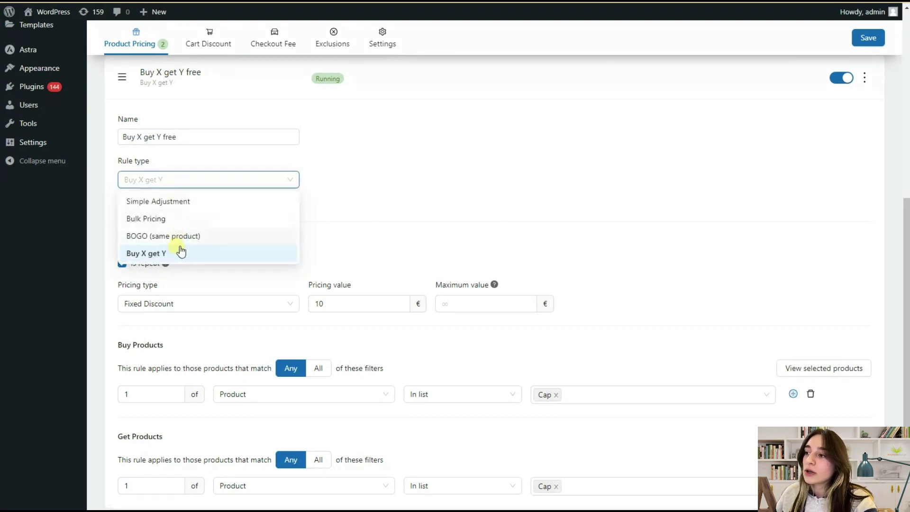
{"action": "left_click", "coordinate": [179, 250]}
{"action": "scroll", "coordinate": [142, 213], "scroll_direction": "down", "scroll_amount": 2}
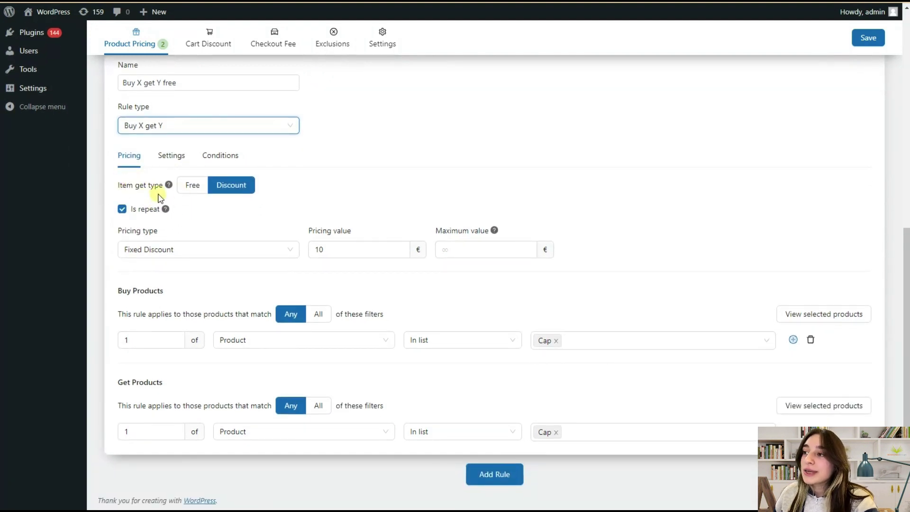
{"action": "left_click", "coordinate": [197, 188]}
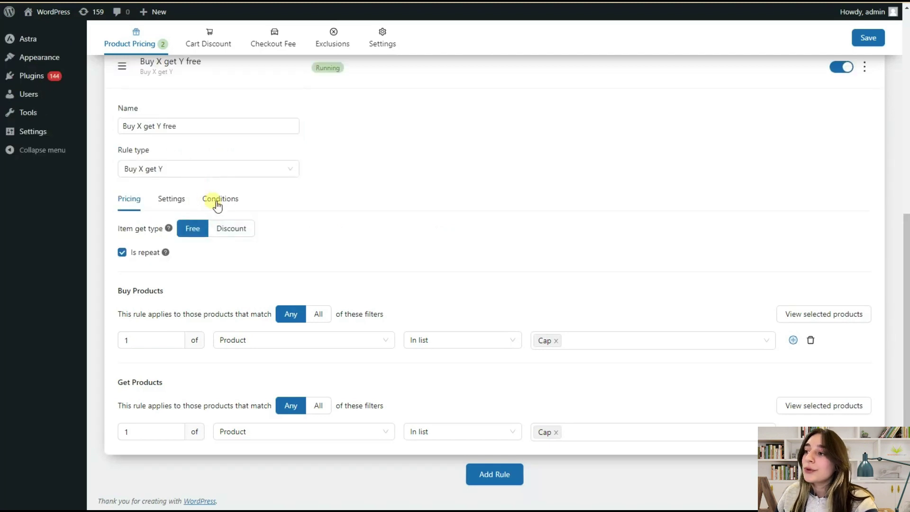
{"action": "left_click", "coordinate": [232, 229]}
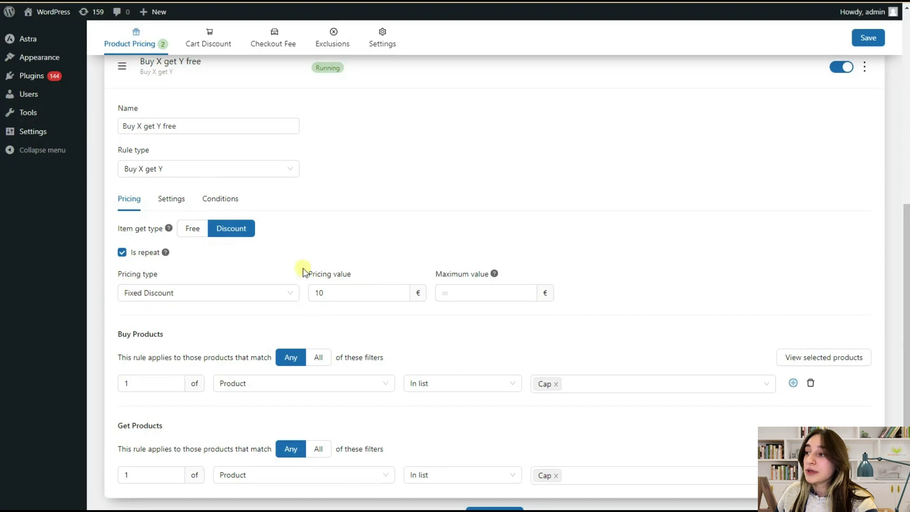
{"action": "left_click", "coordinate": [194, 228]}
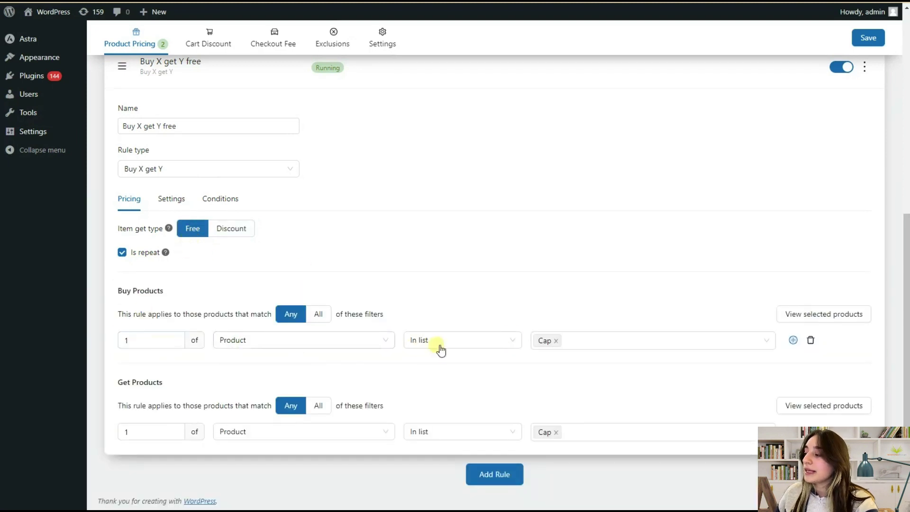
{"action": "left_click", "coordinate": [167, 344]}
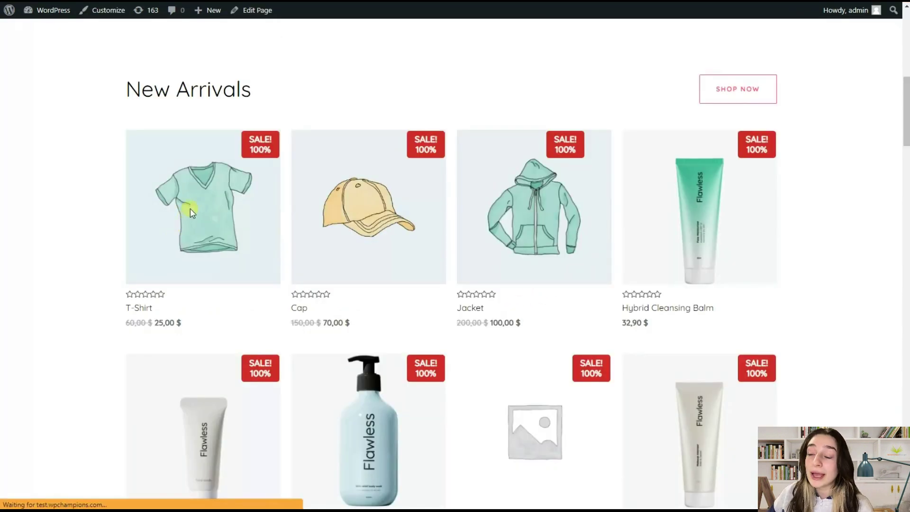
- Add 2 T-Shirts to the cart and confirm the second one is free
{"action": "left_click", "coordinate": [190, 212]}
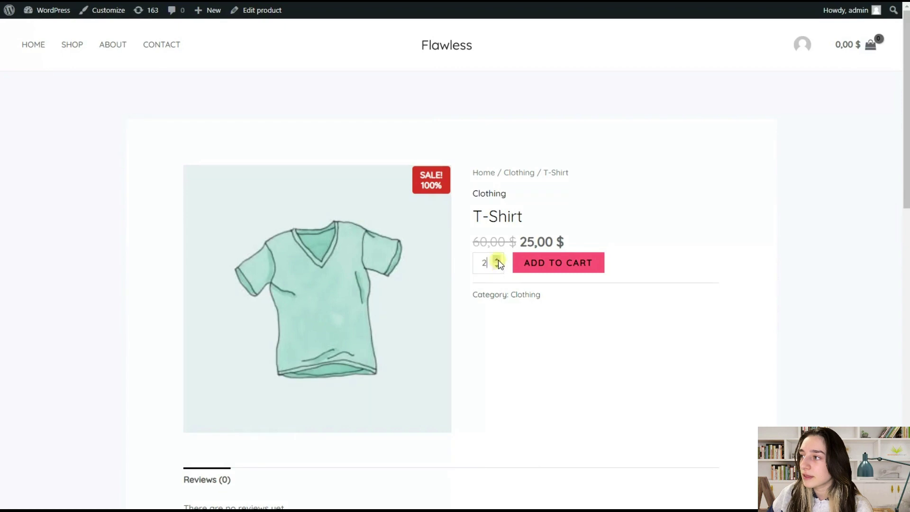
{"action": "left_click", "coordinate": [543, 258]}
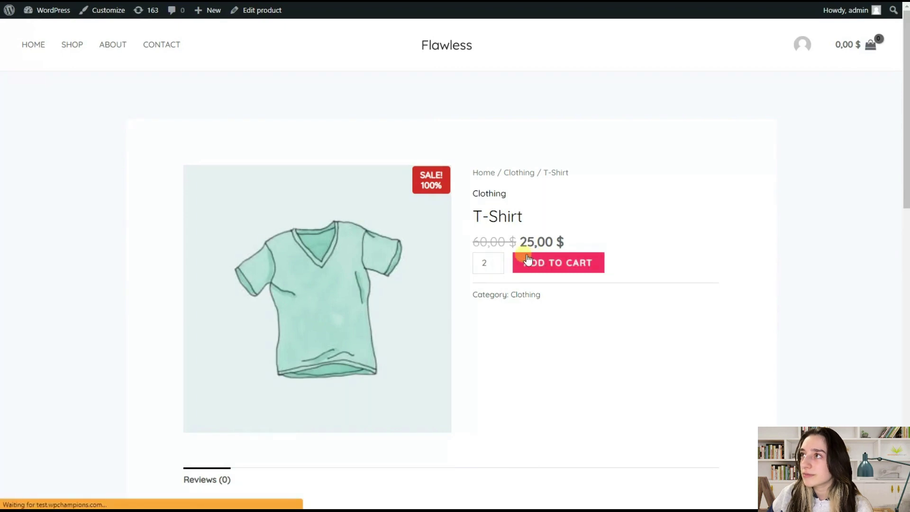
{"action": "scroll", "coordinate": [543, 248], "scroll_direction": "down", "scroll_amount": 2}
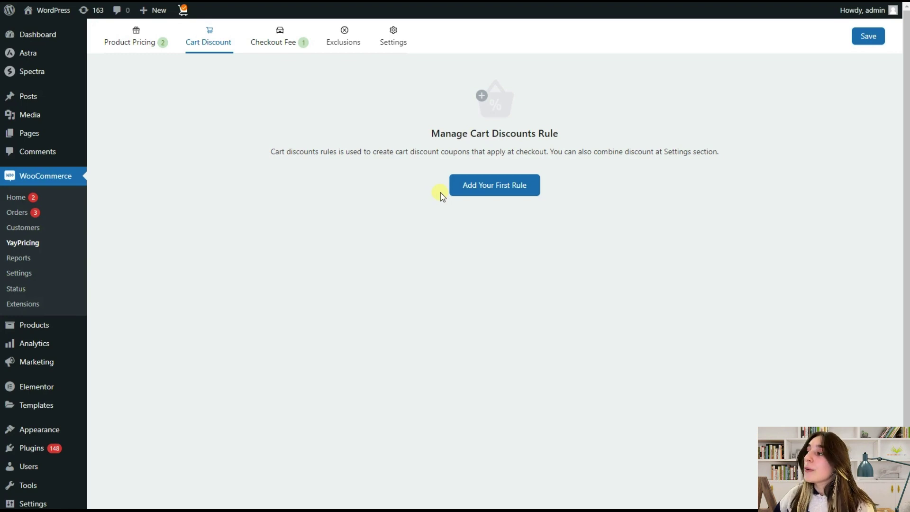
- Create a custom cart discount named 'Give $10 if a customer places an order for the first time'
{"action": "left_click", "coordinate": [488, 190]}
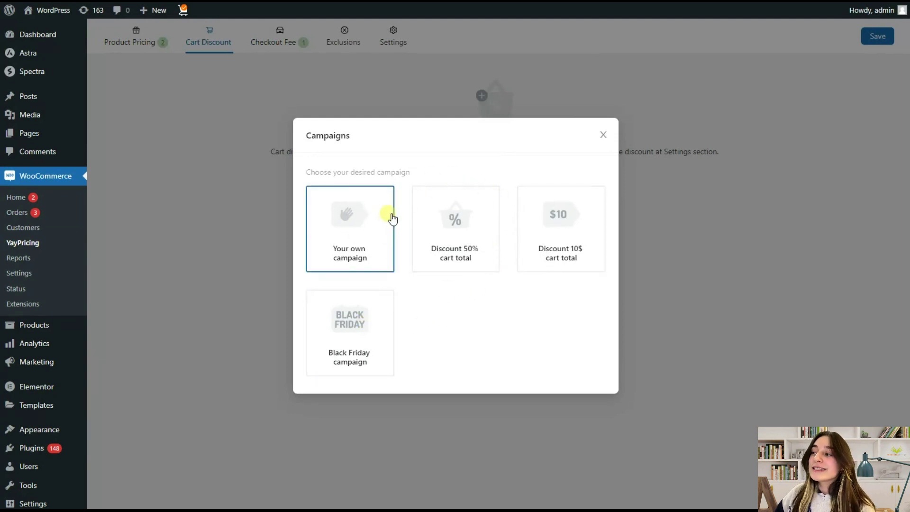
{"action": "left_click", "coordinate": [372, 227]}
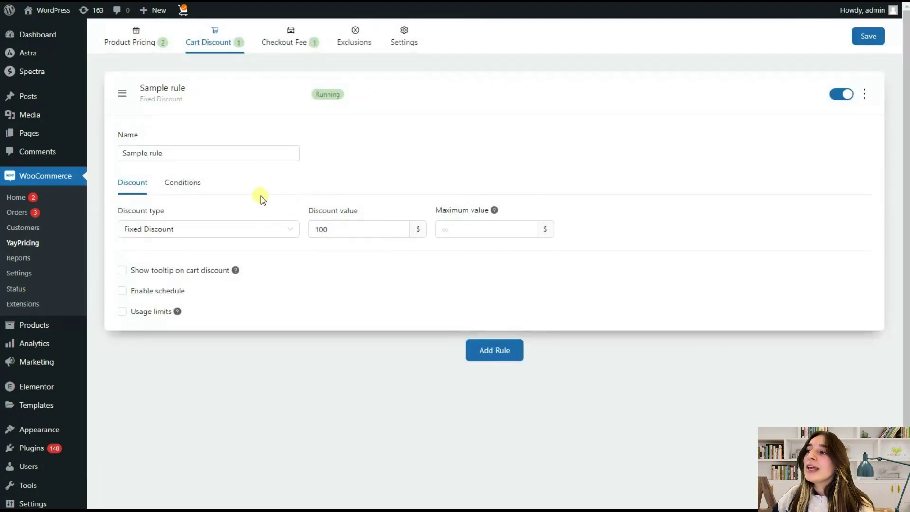
{"action": "left_click", "coordinate": [184, 155]}
{"action": "left_click_drag", "start_coordinate": [156, 156], "coordinate": [110, 180]}
{"action": "key", "text": "BackSpace"}
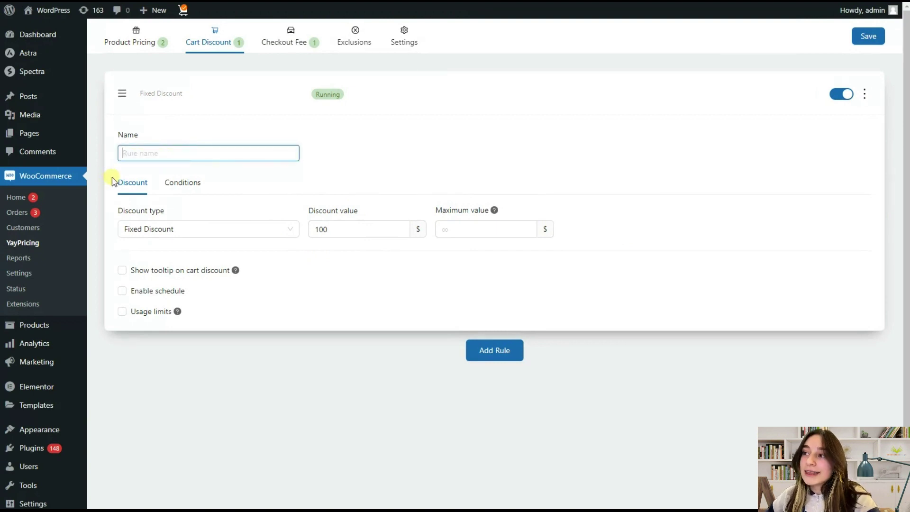
{"action": "type", "text": "Give $10 if a customer  places an order for the first time"}
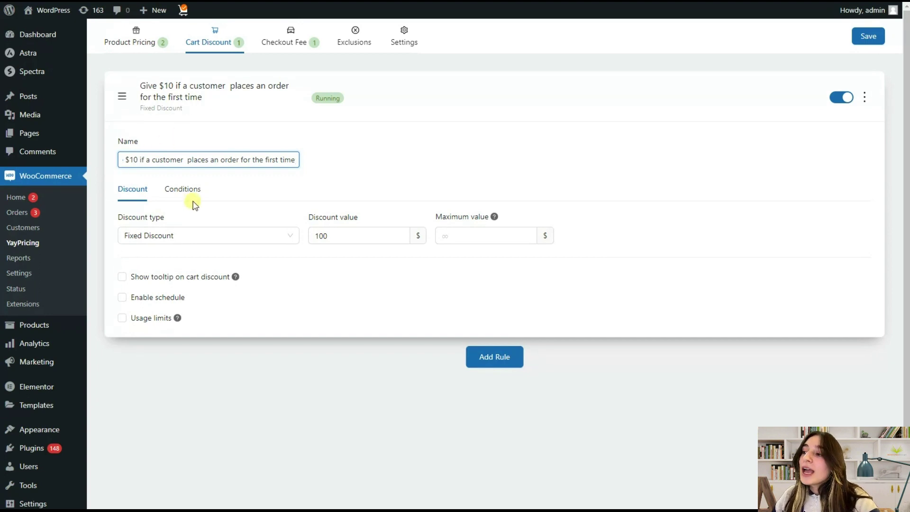
{"action": "scroll", "coordinate": [187, 203], "scroll_direction": "down", "scroll_amount": 1}
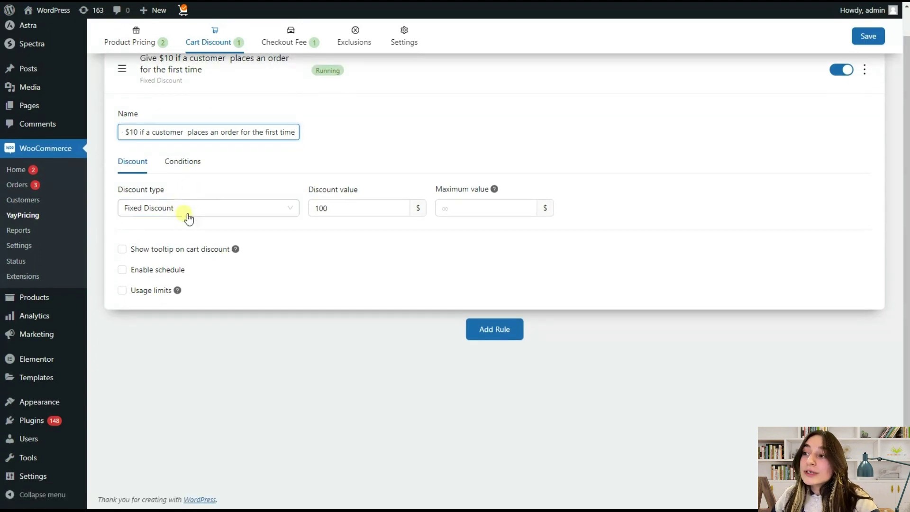
- Keep Fixed Discount as the type and set the discount value to 10
{"action": "left_click", "coordinate": [190, 210]}
{"action": "left_click", "coordinate": [183, 232]}
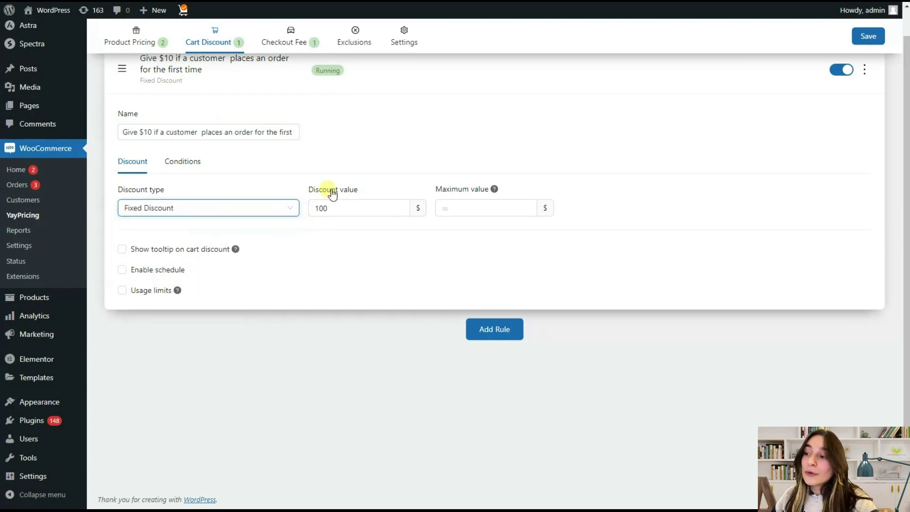
{"action": "left_click", "coordinate": [335, 206]}
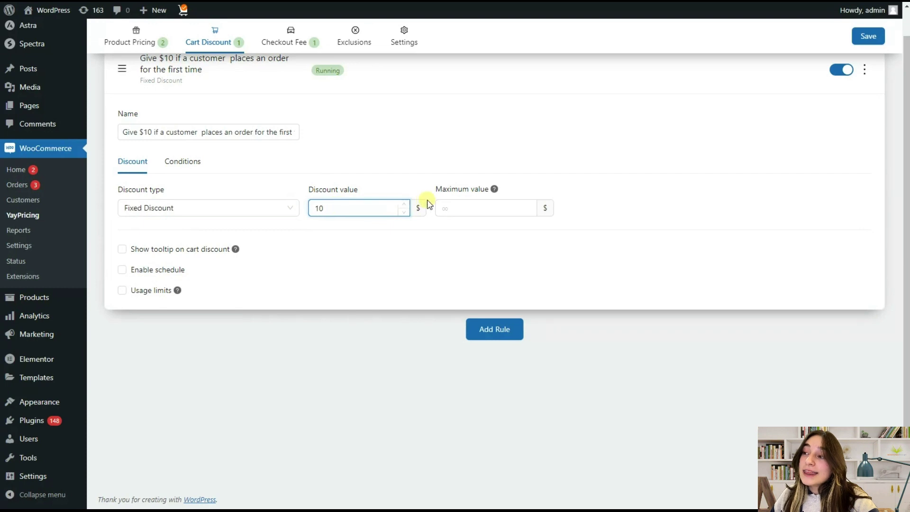
{"action": "left_click", "coordinate": [180, 167]}
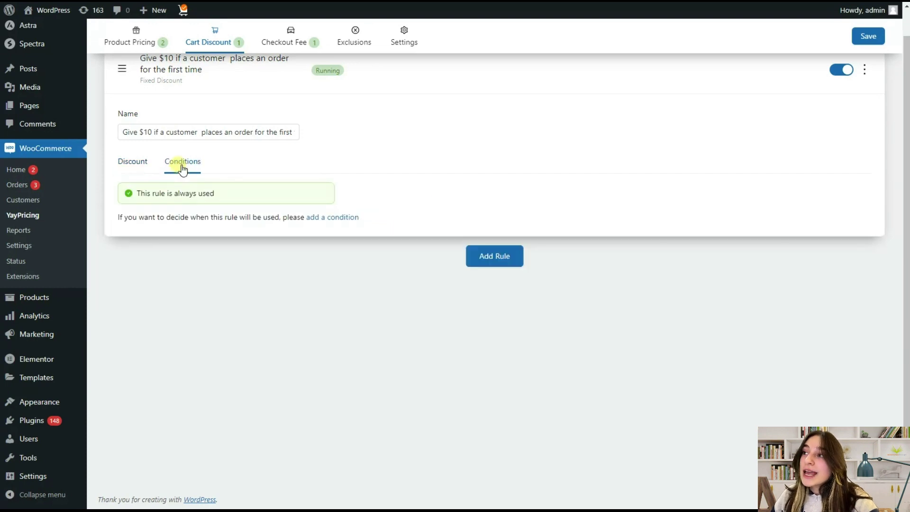
- Add a Customer order count Less than 1 condition and save the rule
{"action": "left_click", "coordinate": [325, 218]}
{"action": "left_click", "coordinate": [247, 218]}
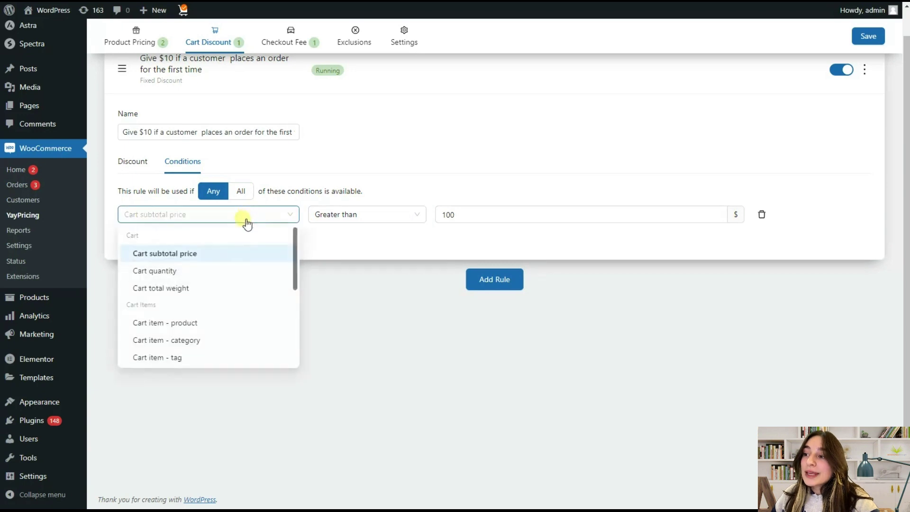
{"action": "scroll", "coordinate": [209, 283], "scroll_direction": "down", "scroll_amount": 6}
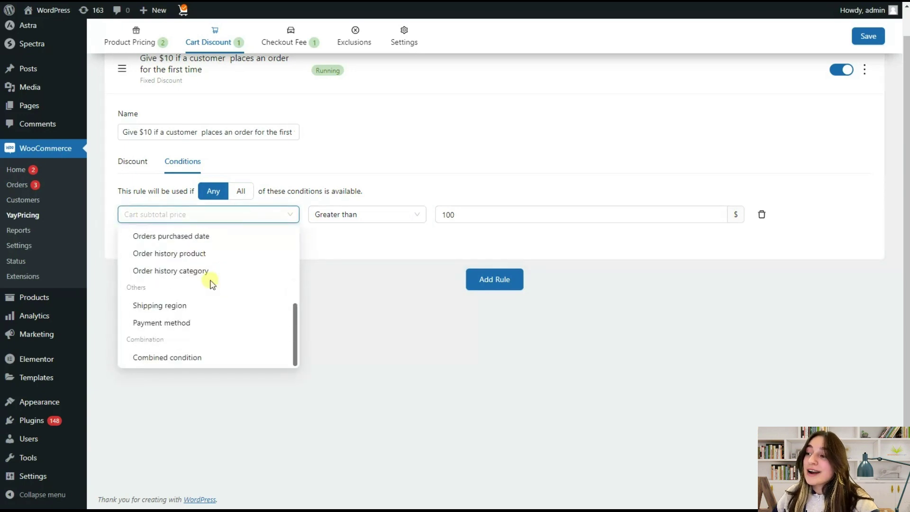
{"action": "scroll", "coordinate": [211, 283], "scroll_direction": "up", "scroll_amount": 2}
{"action": "scroll", "coordinate": [213, 283], "scroll_direction": "down", "scroll_amount": 1}
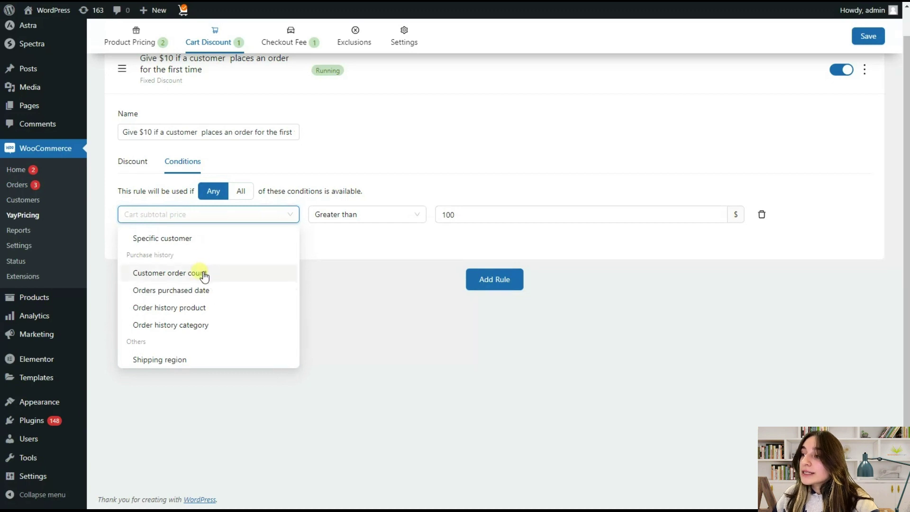
{"action": "left_click", "coordinate": [199, 274]}
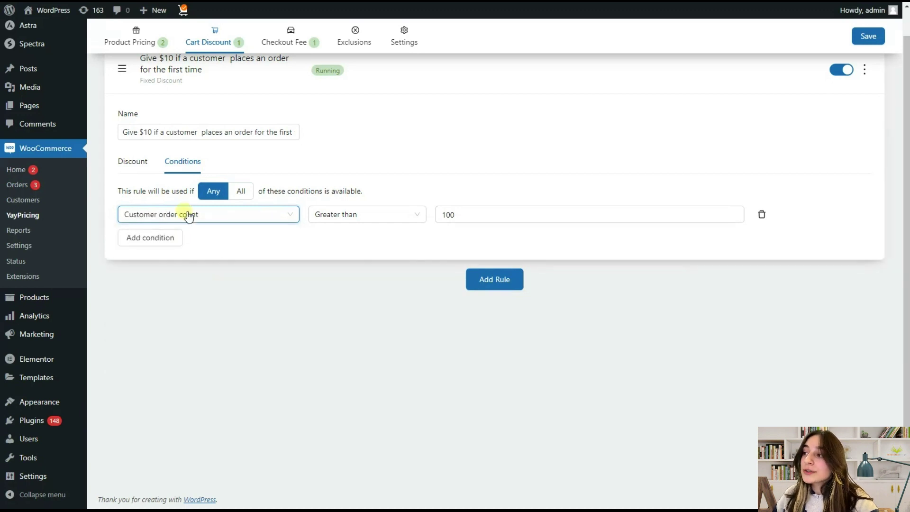
{"action": "left_click", "coordinate": [345, 215]}
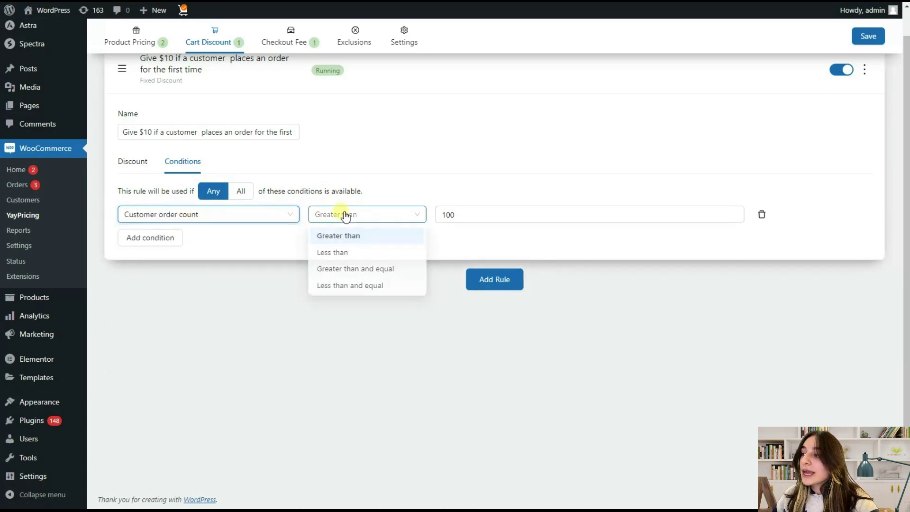
{"action": "left_click", "coordinate": [334, 254]}
{"action": "left_click", "coordinate": [447, 215]}
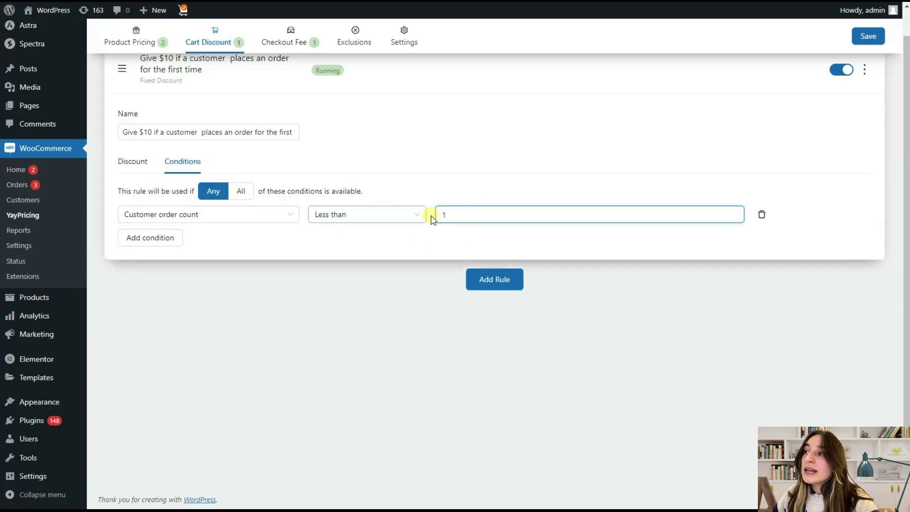
{"action": "double_click", "coordinate": [147, 132]}
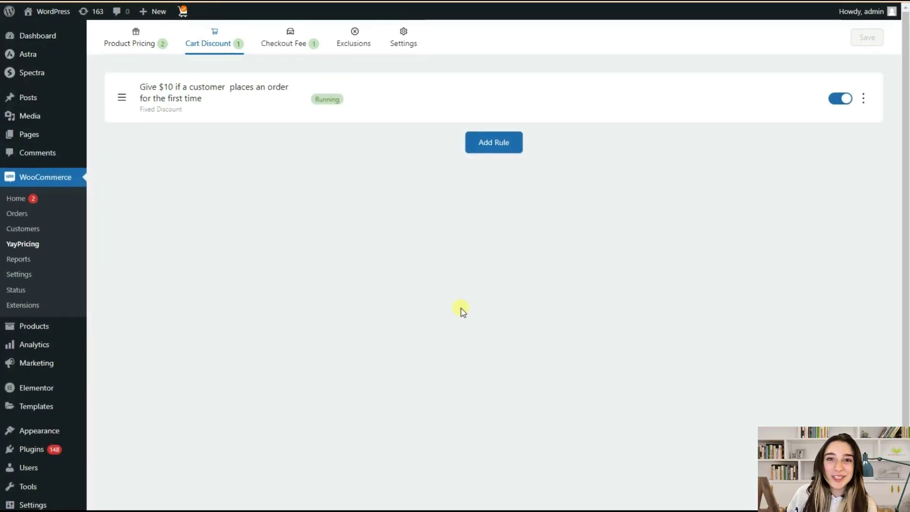
- Go to the live Flawless storefront and open the T-Shirt product page
{"action": "mouse_move", "coordinate": [56, 11]}
{"action": "left_click", "coordinate": [65, 30]}
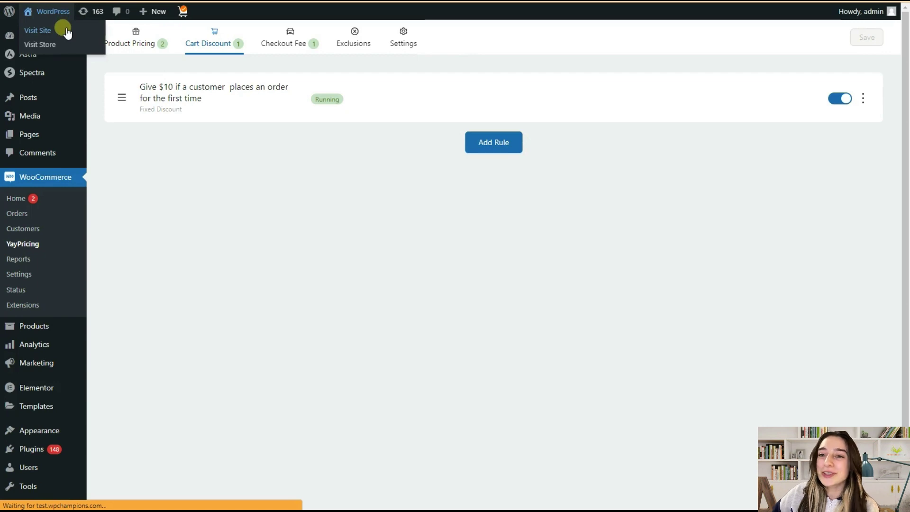
{"action": "scroll", "coordinate": [159, 114], "scroll_direction": "down", "scroll_amount": 8}
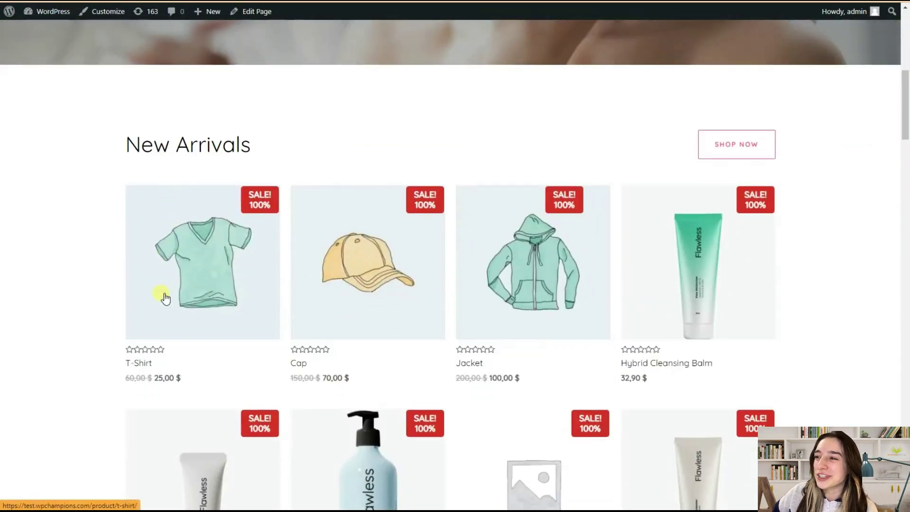
{"action": "left_click", "coordinate": [183, 311]}
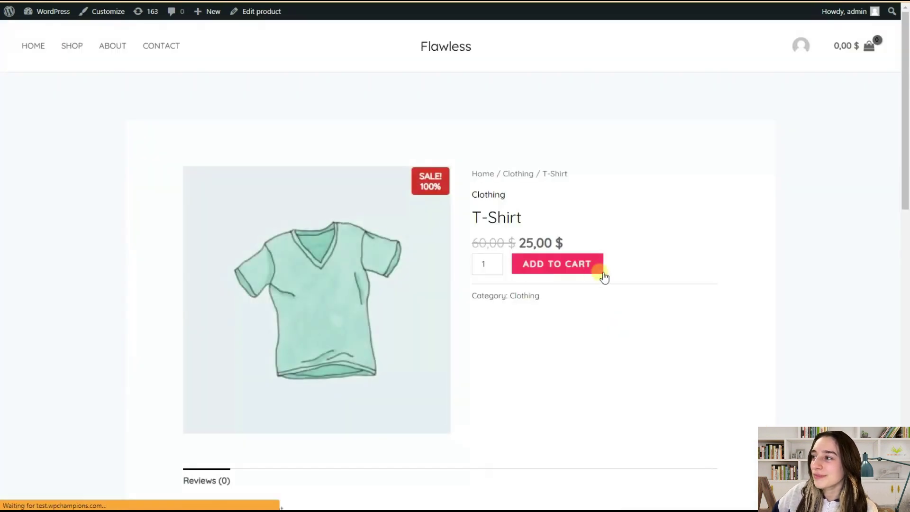
- Add one T-Shirt to the cart and proceed to checkout
{"action": "left_click", "coordinate": [583, 270]}
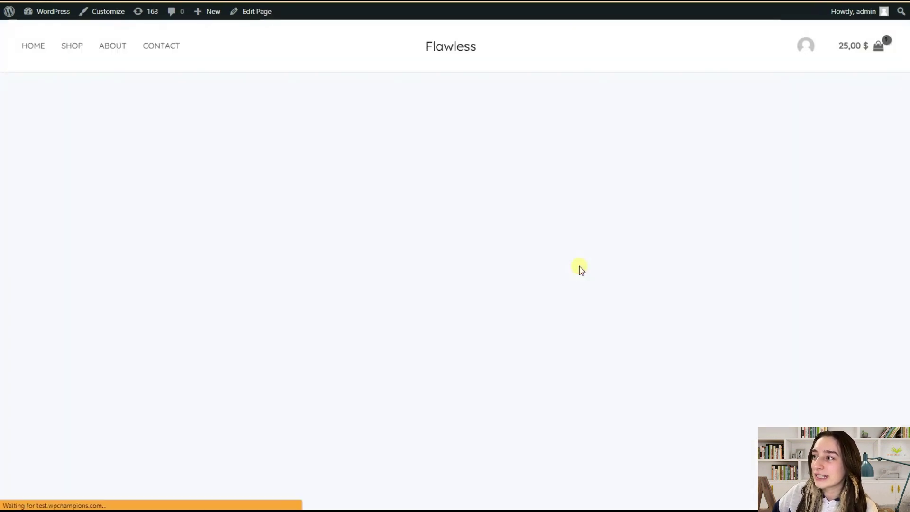
{"action": "scroll", "coordinate": [630, 376], "scroll_direction": "down", "scroll_amount": 8}
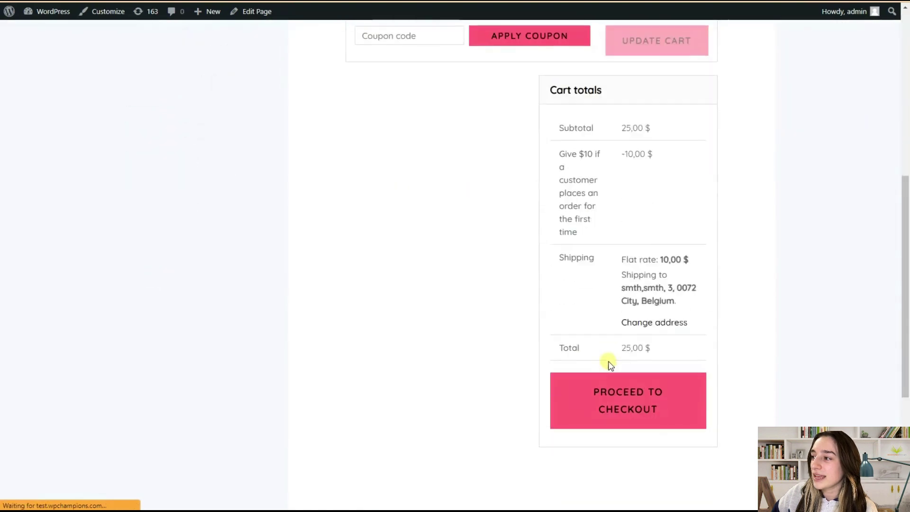
{"action": "left_click", "coordinate": [632, 410]}
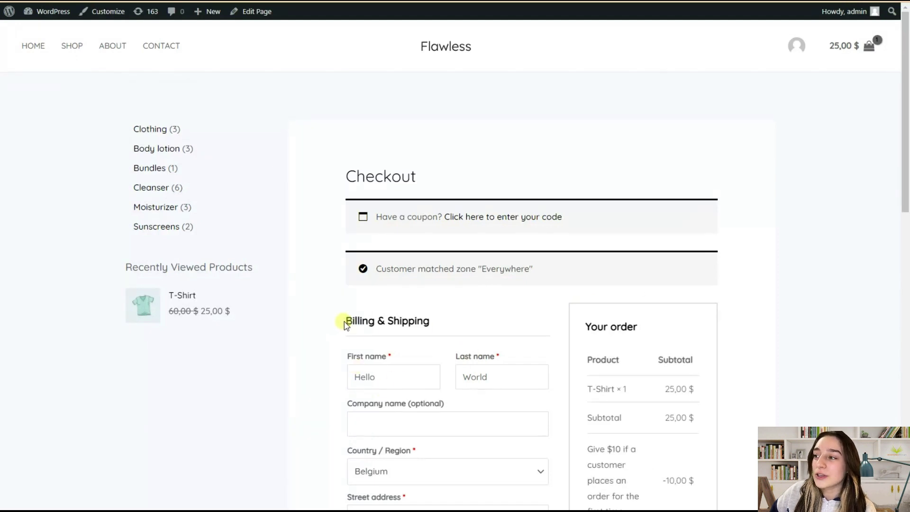
- Review the checkout order summary showing the T-Shirt at 25,00 $ and the -10,00 $ discount
{"action": "left_click_drag", "start_coordinate": [349, 324], "coordinate": [438, 330]}
{"action": "left_click", "coordinate": [438, 330]}
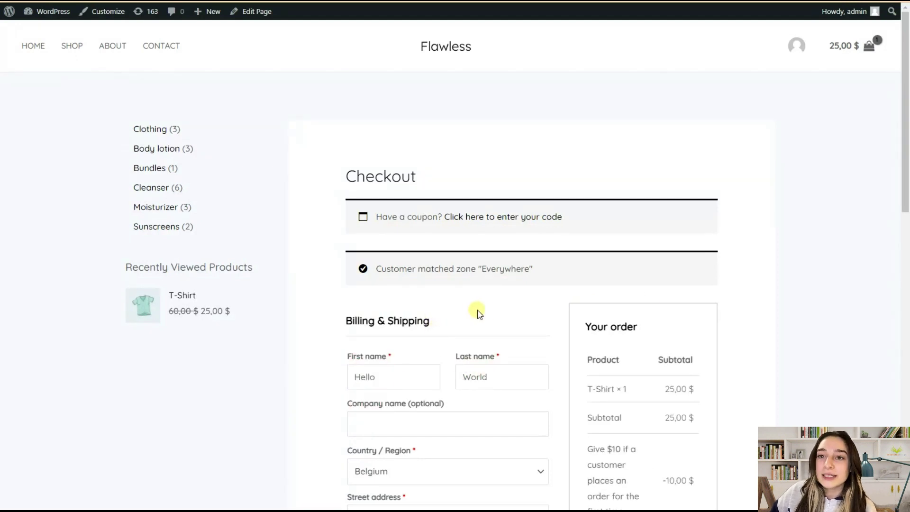
{"action": "scroll", "coordinate": [482, 311], "scroll_direction": "down", "scroll_amount": 1}
{"action": "scroll", "coordinate": [595, 313], "scroll_direction": "down", "scroll_amount": 2}
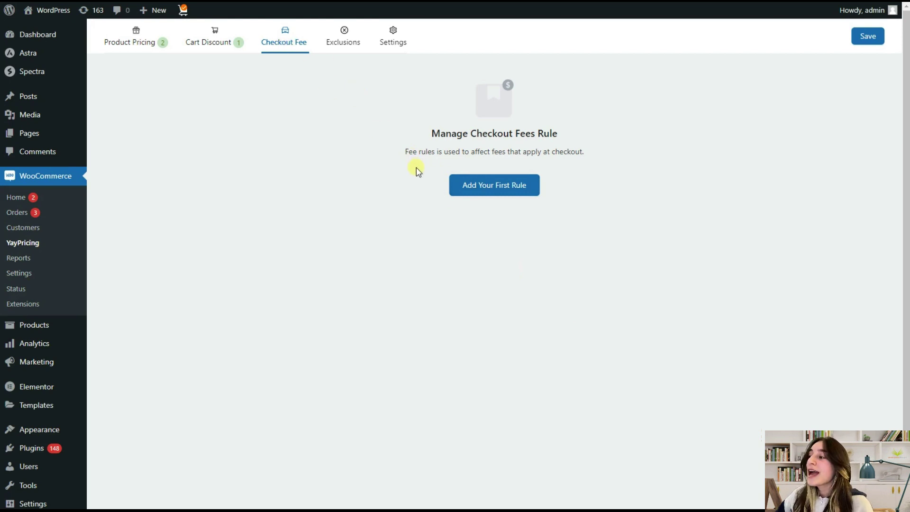
- Add the first checkout fee rule to bring up the Campaigns template dialog
{"action": "left_click", "coordinate": [479, 185]}
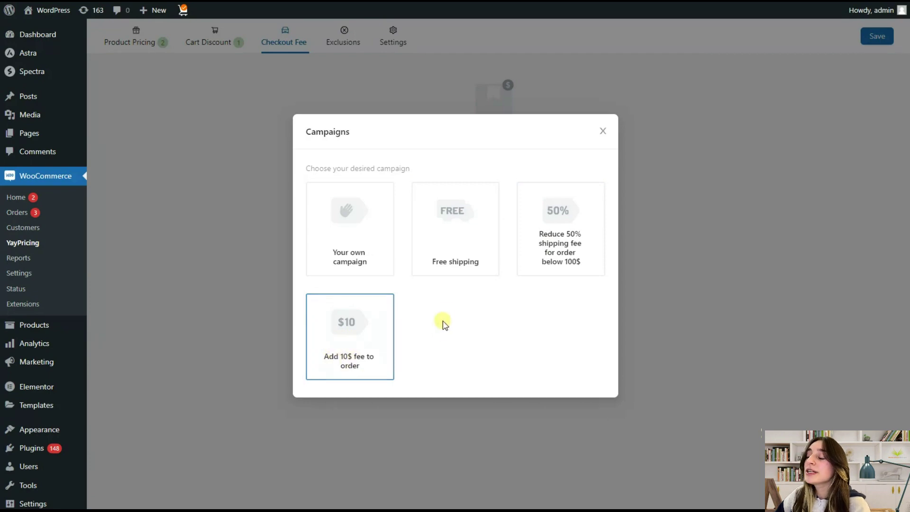
- Pick the Free shipping template and rename the rule 'Free shipping for order over $100'
{"action": "left_click", "coordinate": [452, 249]}
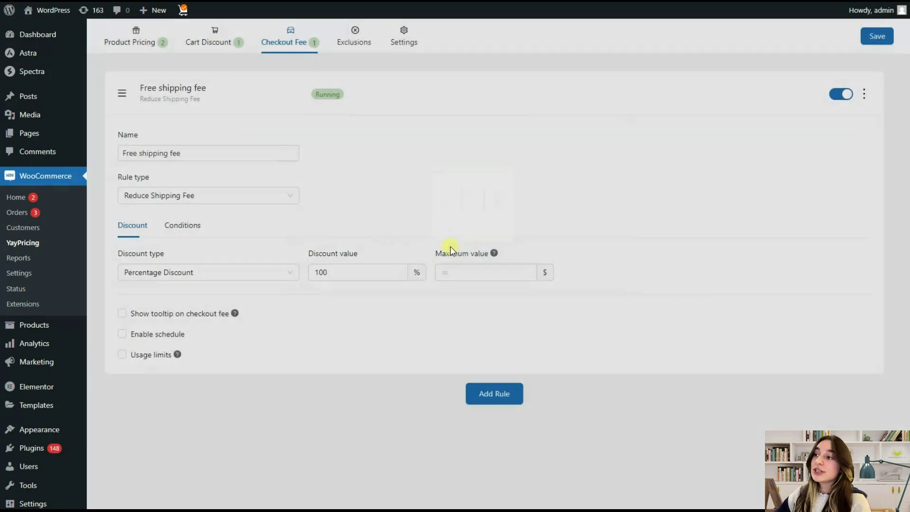
{"action": "left_click", "coordinate": [254, 152]}
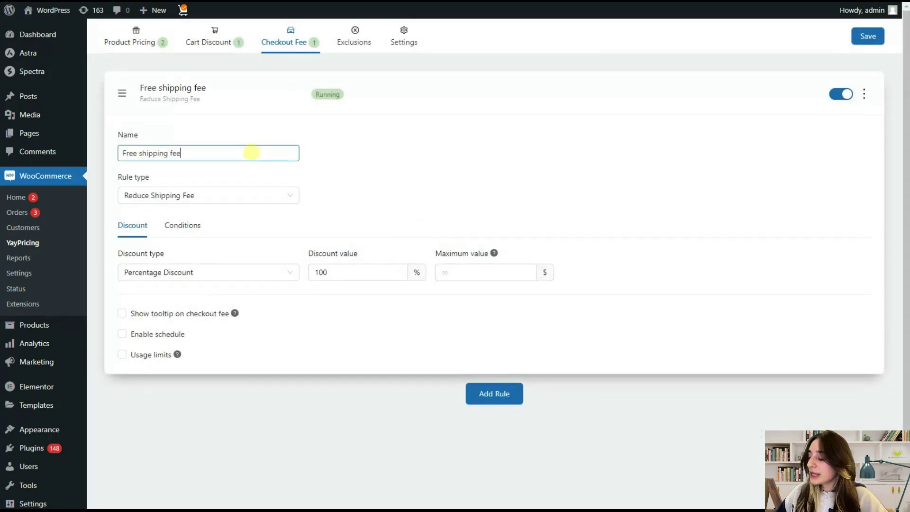
{"action": "left_click_drag", "start_coordinate": [251, 152], "coordinate": [123, 156]}
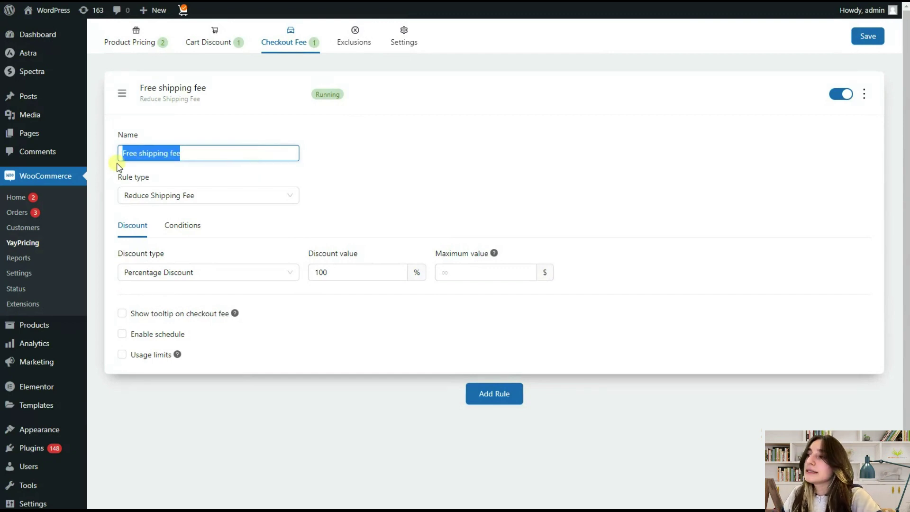
{"action": "type", "text": "Free shipping for order over $100"}
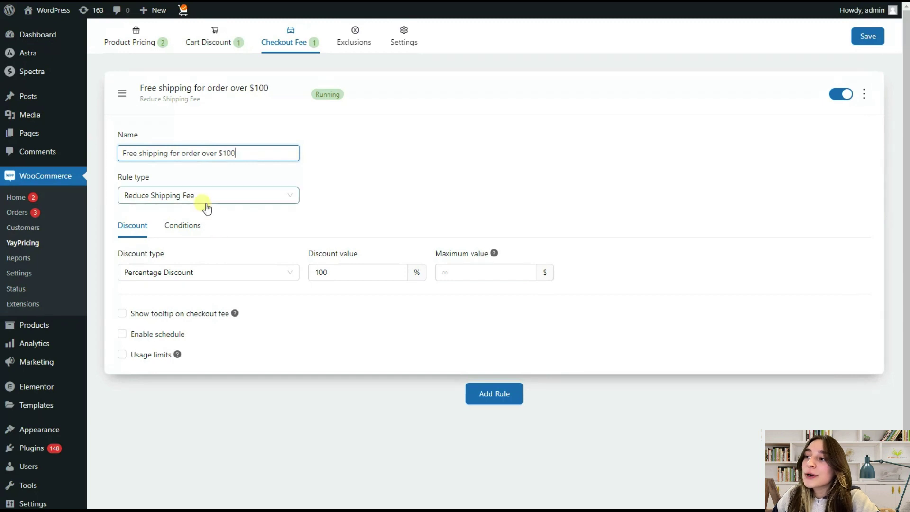
- Keep Rule type Reduce Shipping Fee with a 100 Percentage Discount
{"action": "left_click", "coordinate": [201, 198]}
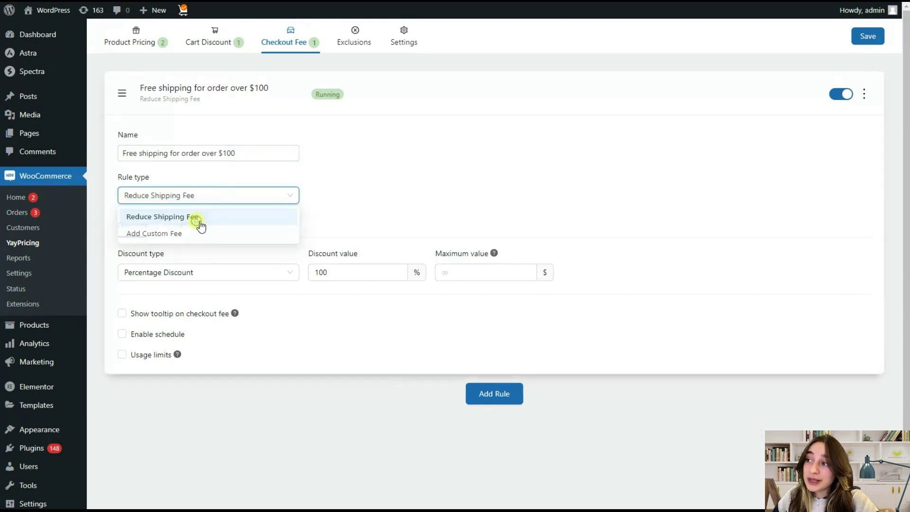
{"action": "left_click", "coordinate": [199, 223]}
{"action": "scroll", "coordinate": [197, 224], "scroll_direction": "down", "scroll_amount": 1}
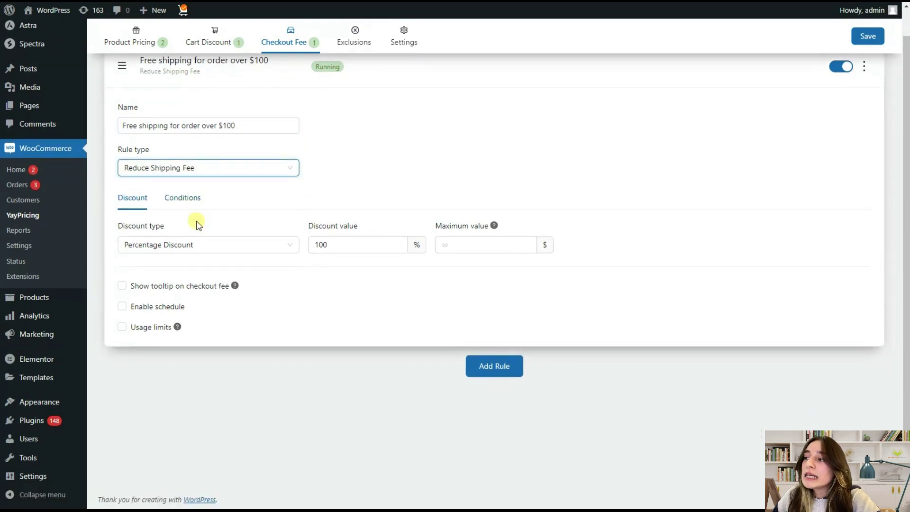
{"action": "left_click", "coordinate": [178, 248]}
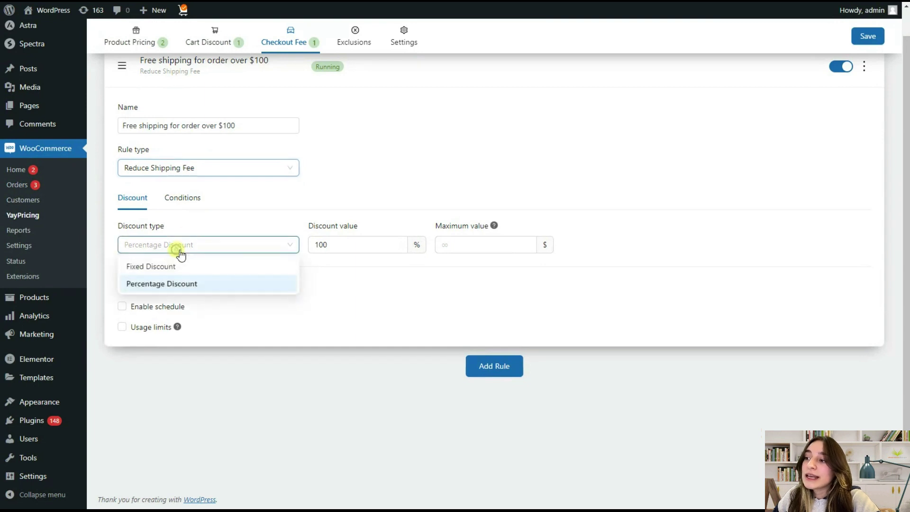
{"action": "left_click", "coordinate": [171, 283]}
{"action": "left_click", "coordinate": [322, 245]}
{"action": "double_click", "coordinate": [327, 245]}
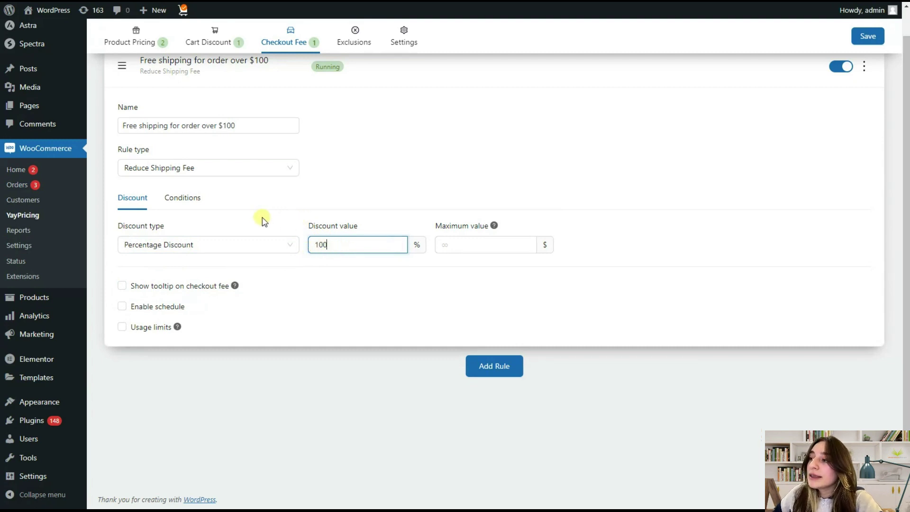
- Add a Cart subtotal price Greater than 100 condition on the Conditions tab
{"action": "left_click", "coordinate": [199, 201]}
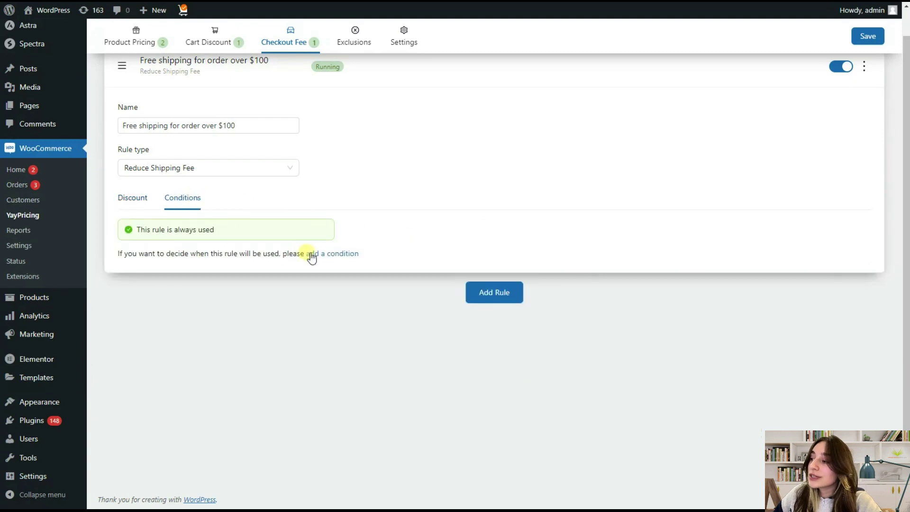
{"action": "left_click", "coordinate": [324, 255]}
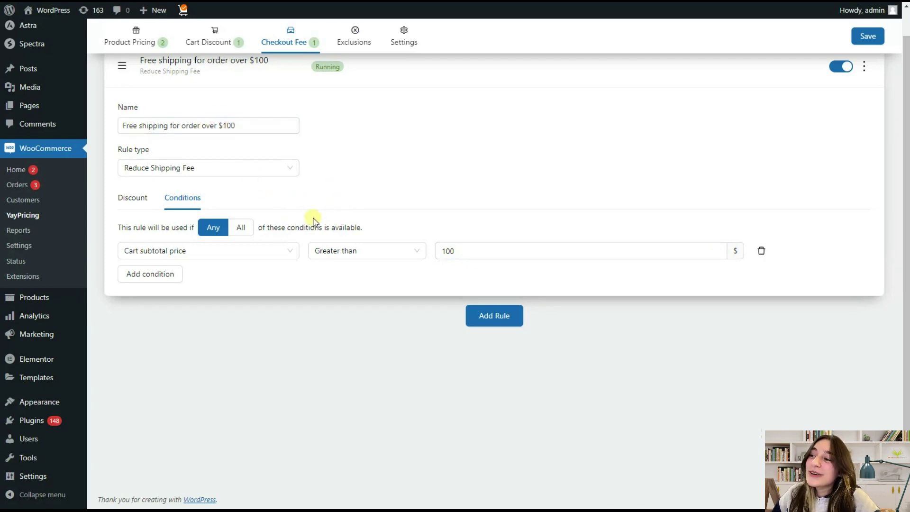
{"action": "left_click", "coordinate": [131, 192]}
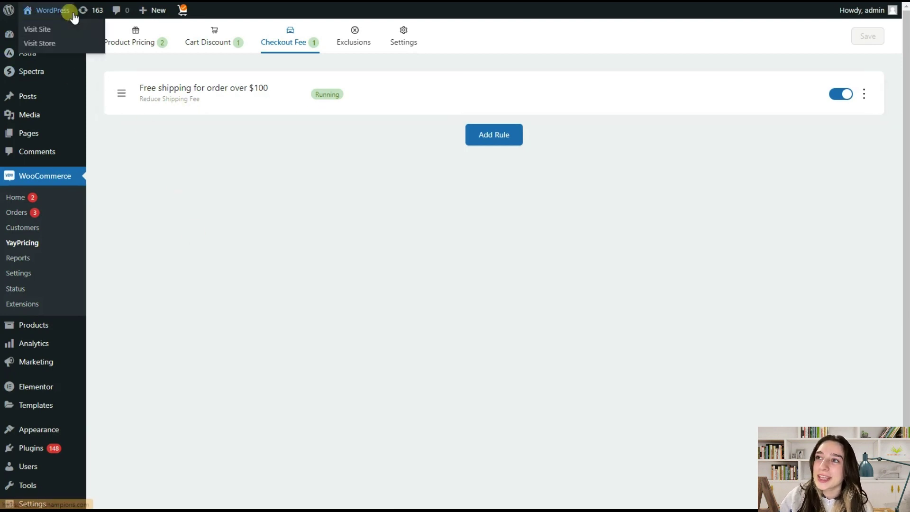
- Visit the storefront and open the Cap product page
{"action": "left_click", "coordinate": [71, 29]}
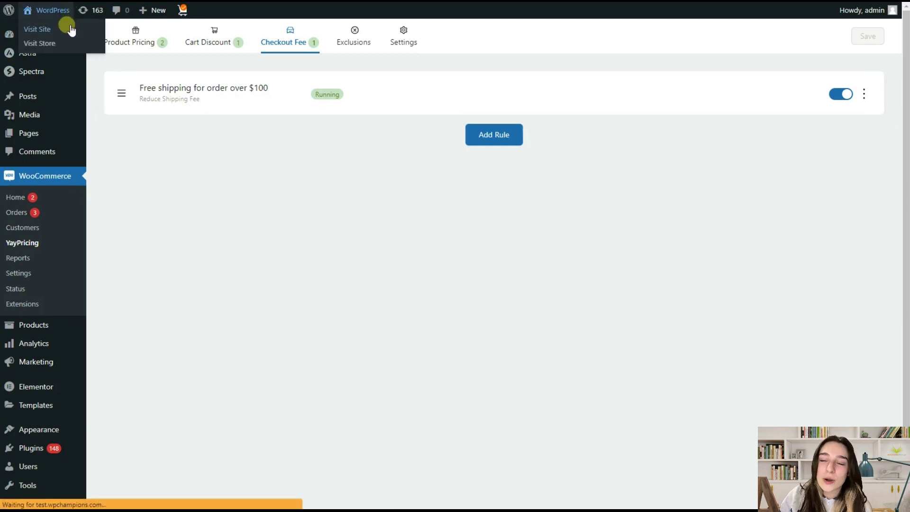
{"action": "scroll", "coordinate": [227, 222], "scroll_direction": "down", "scroll_amount": 5}
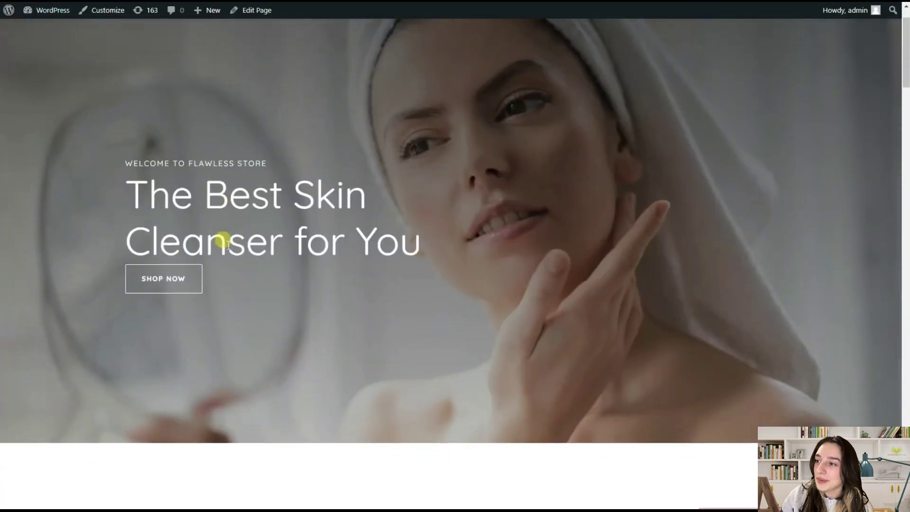
{"action": "scroll", "coordinate": [223, 244], "scroll_direction": "down", "scroll_amount": 2}
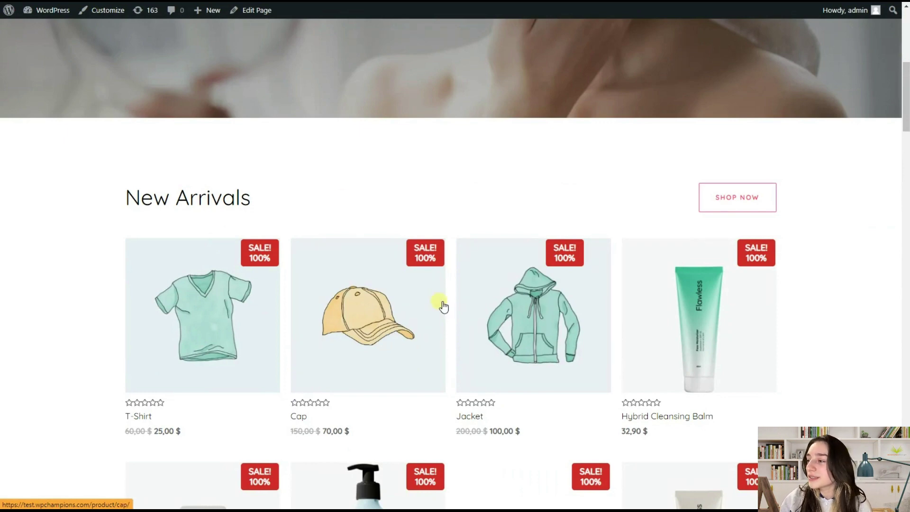
{"action": "scroll", "coordinate": [445, 308], "scroll_direction": "down", "scroll_amount": 1}
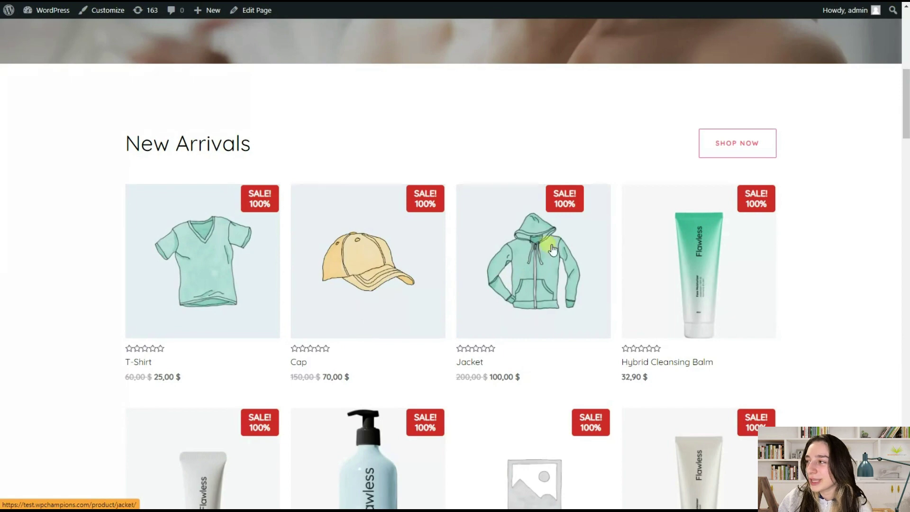
{"action": "left_click", "coordinate": [401, 300]}
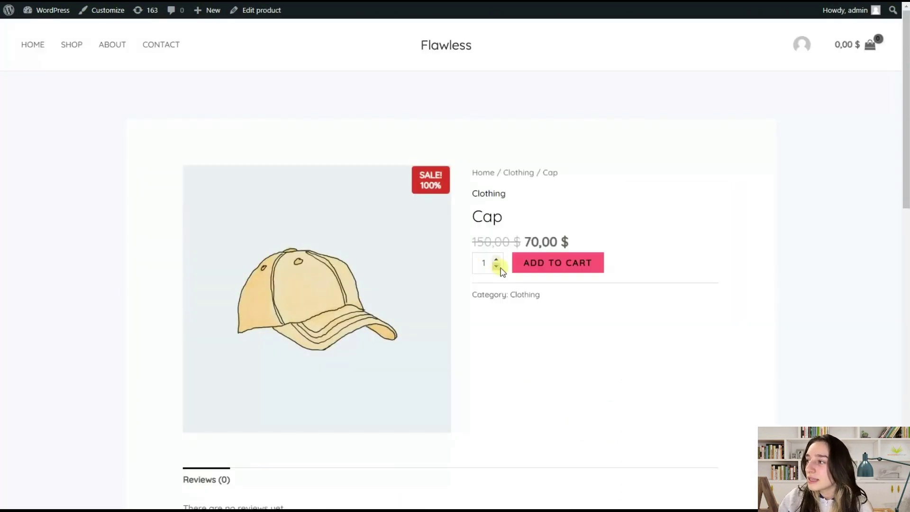
- Add 2 Caps to the cart and check the totals with free shipping applied
{"action": "left_click", "coordinate": [498, 260]}
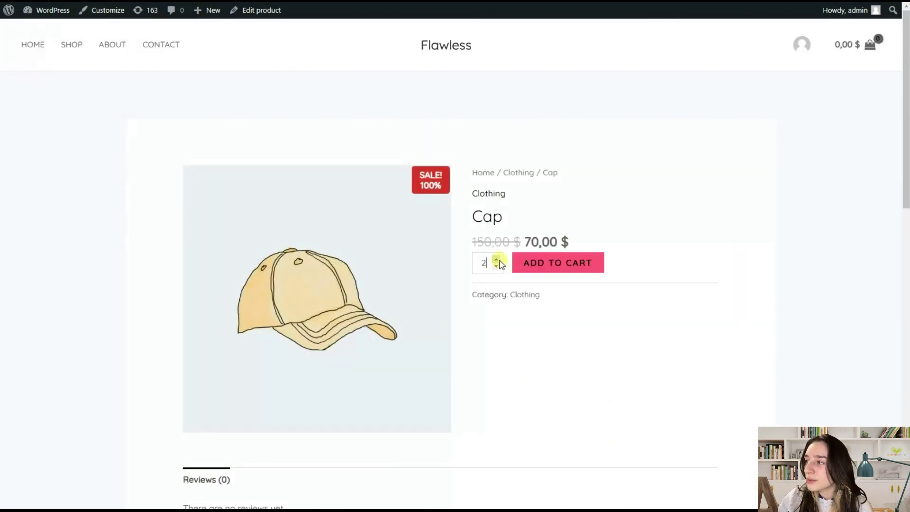
{"action": "left_click", "coordinate": [541, 266]}
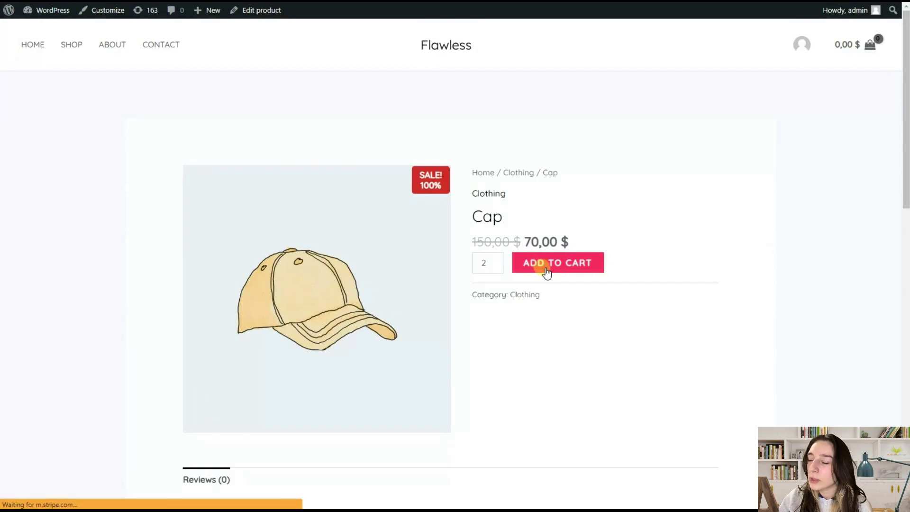
{"action": "scroll", "coordinate": [552, 264], "scroll_direction": "down", "scroll_amount": 7}
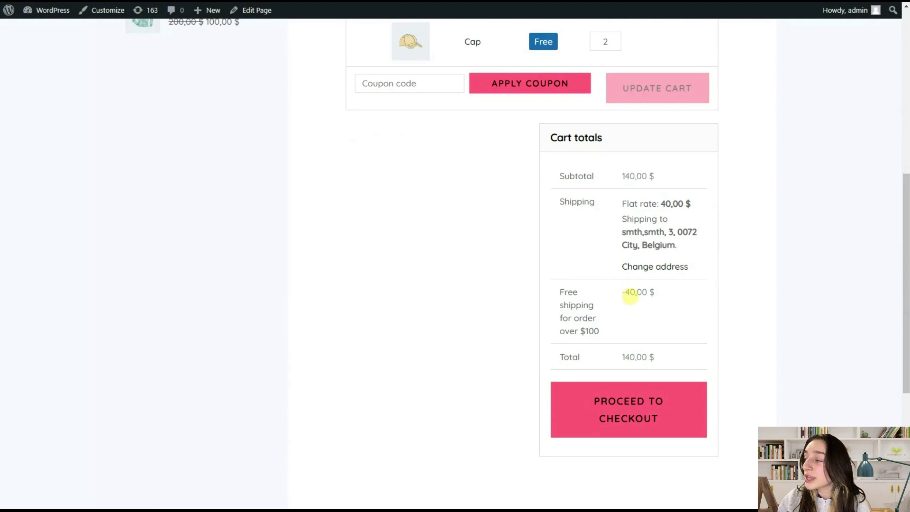
{"action": "left_click_drag", "start_coordinate": [654, 294], "coordinate": [619, 295]}
{"action": "left_click", "coordinate": [622, 297]}
{"action": "left_click", "coordinate": [662, 300]}
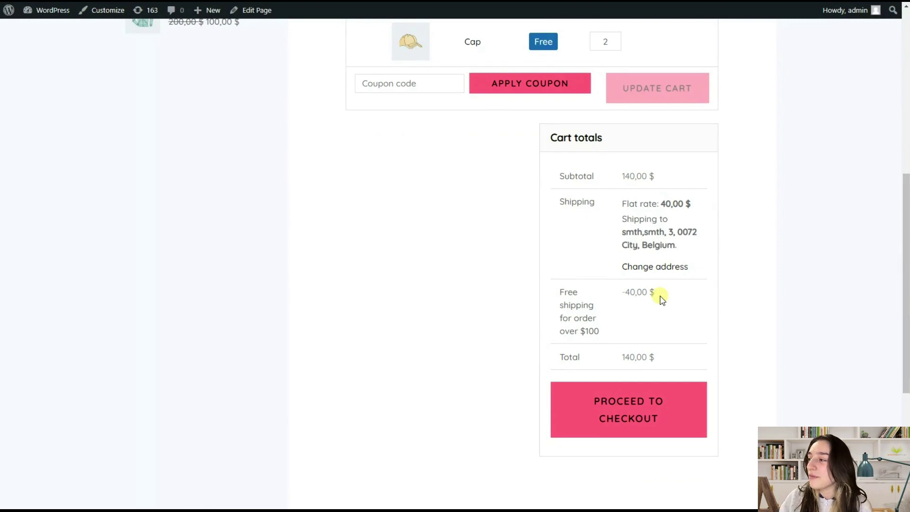